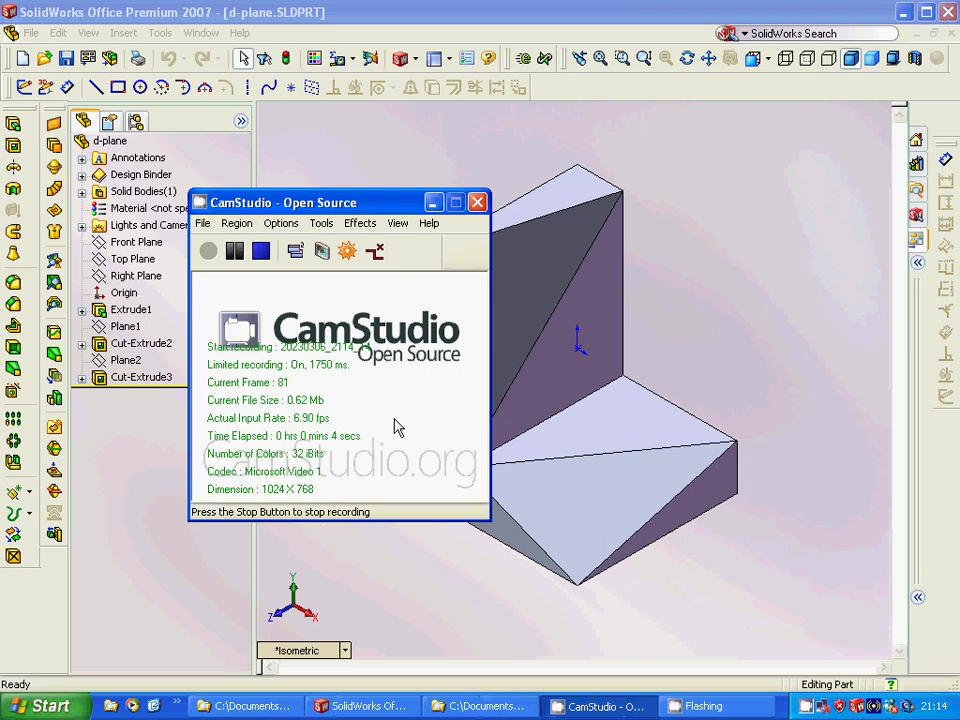
Step: Orbit the d-plane part to inspect the angled faces of Cut-Extrude2 and Cut-Extrude3
{"action": "left_click", "coordinate": [432, 202]}
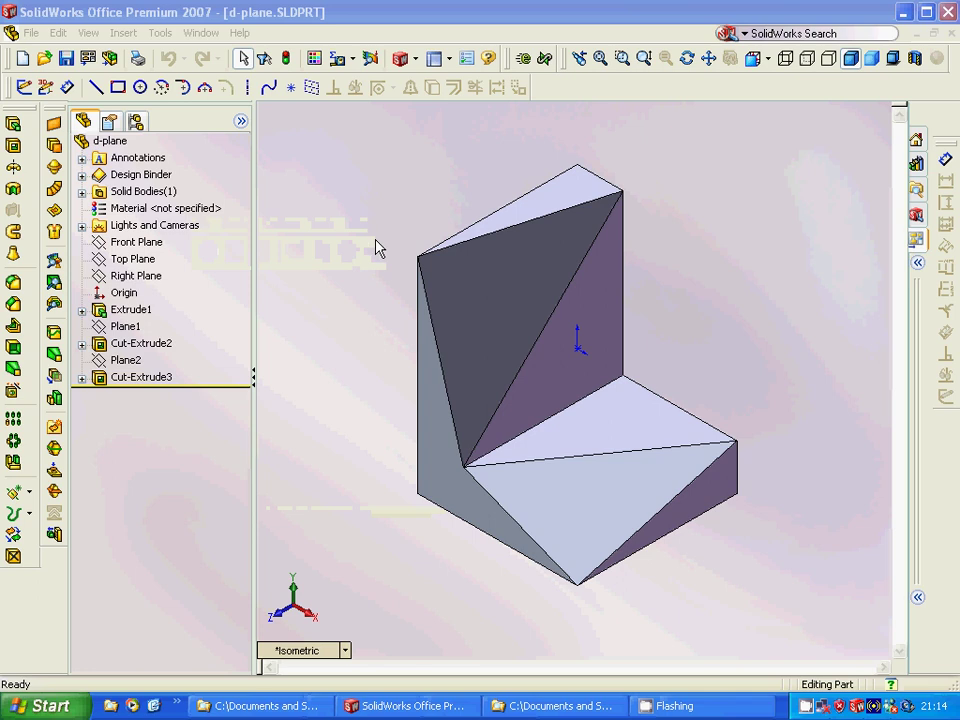
{"action": "middle_click_drag", "start_coordinate": [377, 249], "coordinate": [379, 223]}
{"action": "key", "text": "Escape"}
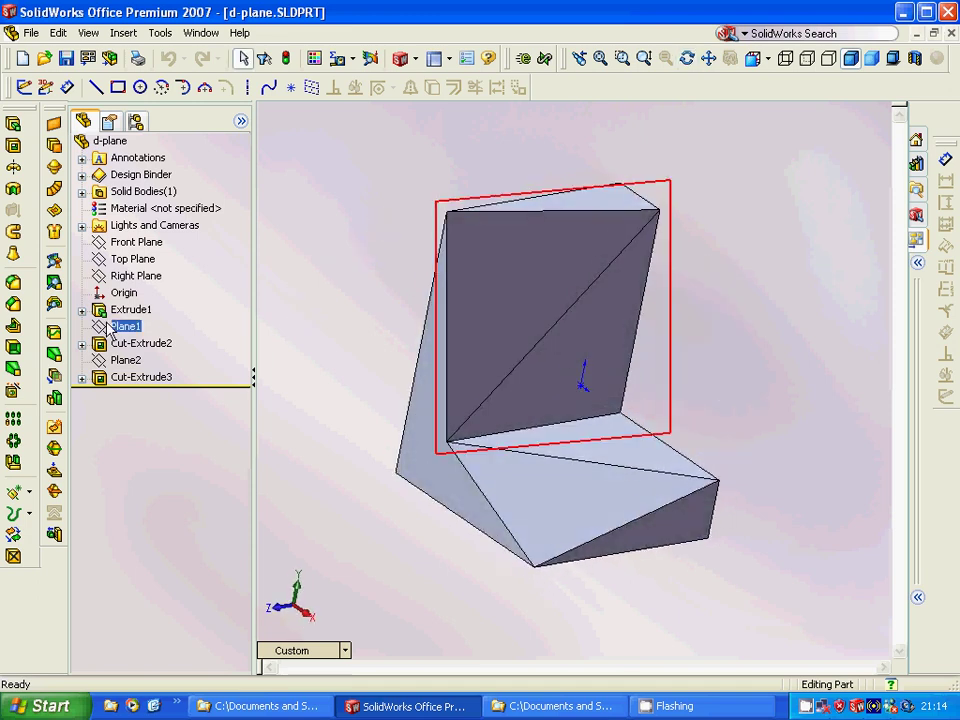
Step: Suppress Extrude1 so the solid disappears from the d-plane part
{"action": "left_click", "coordinate": [130, 312]}
{"action": "right_click", "coordinate": [130, 312]}
{"action": "left_click", "coordinate": [180, 378]}
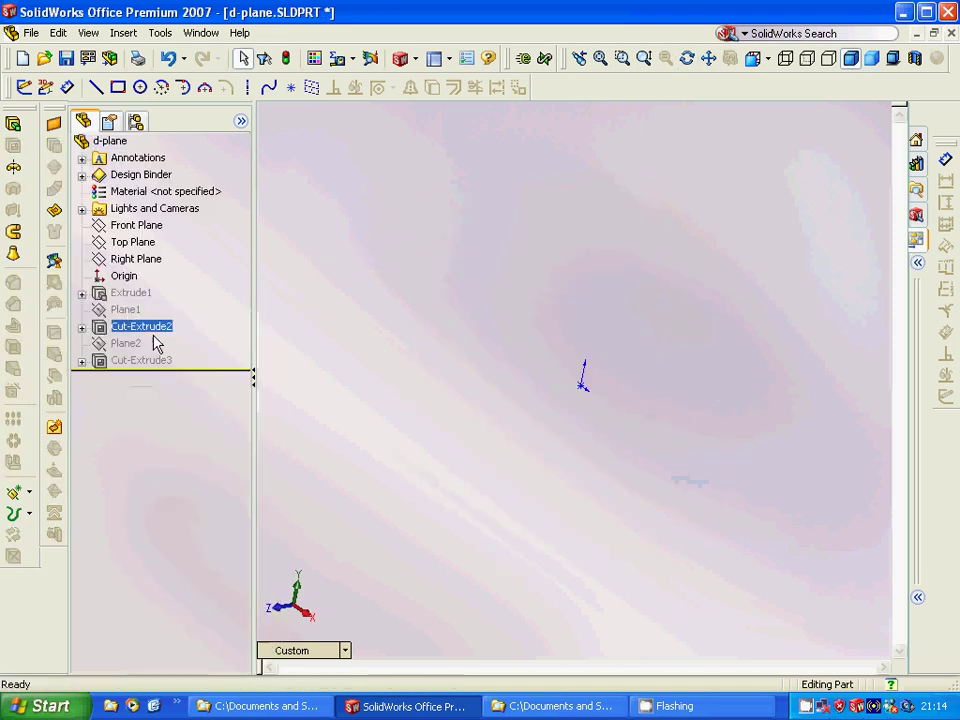
Step: Compare the L-shaped Sketch1 under Extrude1 against the Front Plane and Top Plane
{"action": "left_click", "coordinate": [100, 310]}
{"action": "left_click", "coordinate": [82, 293]}
{"action": "left_click", "coordinate": [155, 310]}
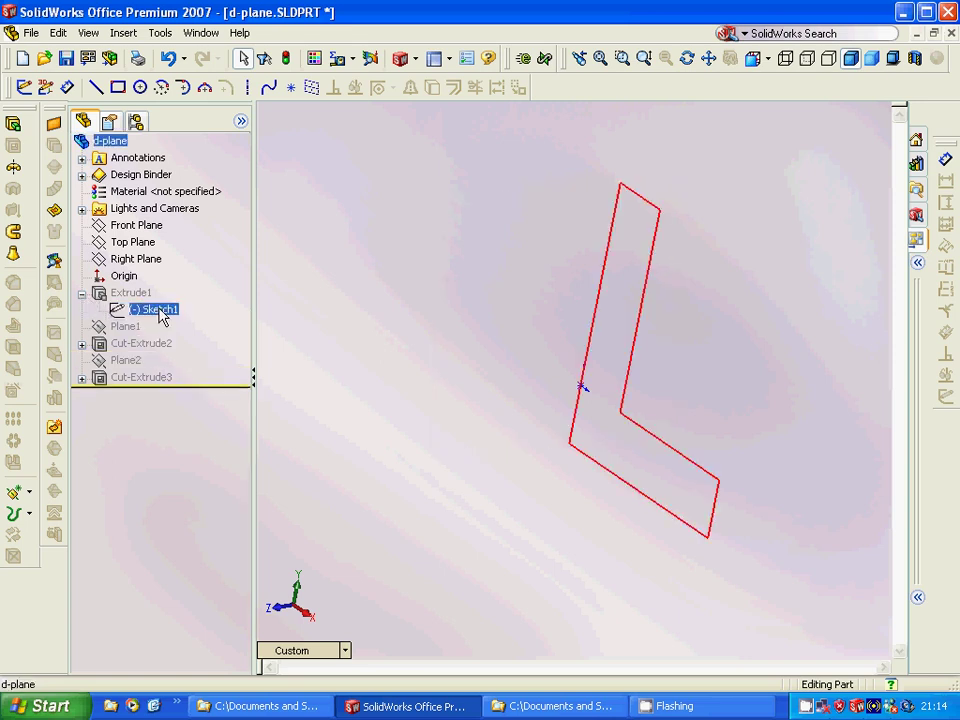
{"action": "left_click", "coordinate": [141, 230]}
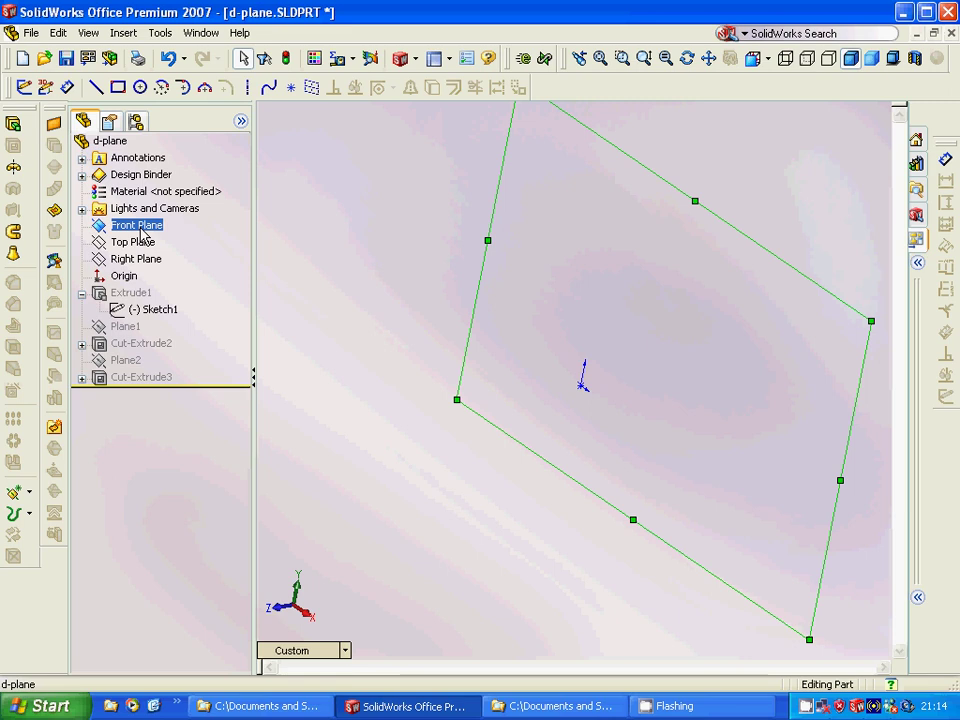
{"action": "left_click", "coordinate": [133, 242], "text": "ctrl"}
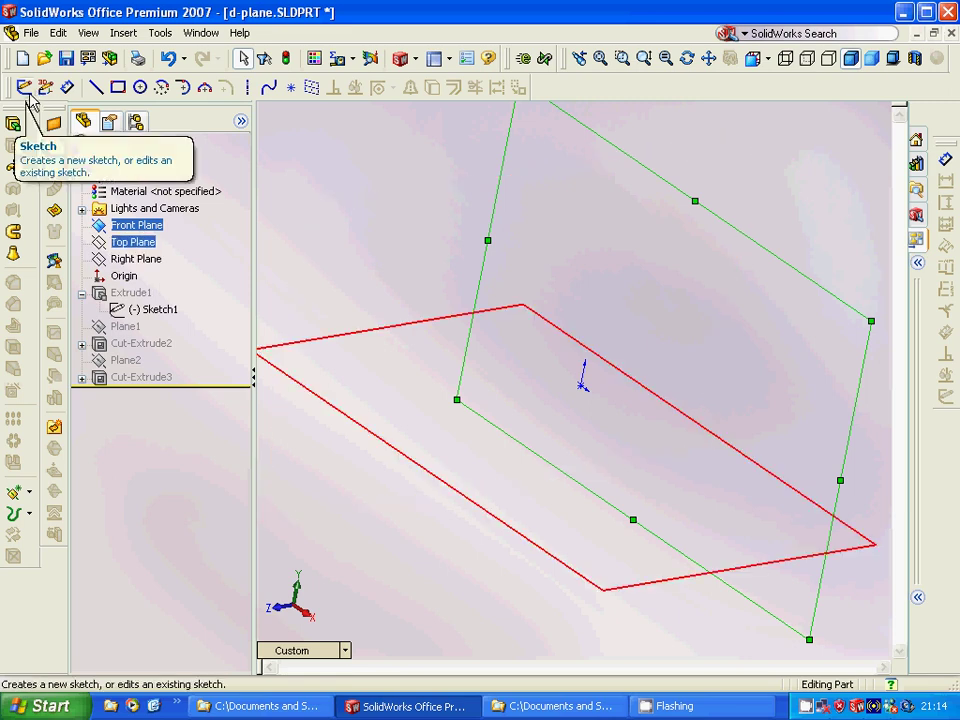
{"action": "left_click", "coordinate": [158, 310]}
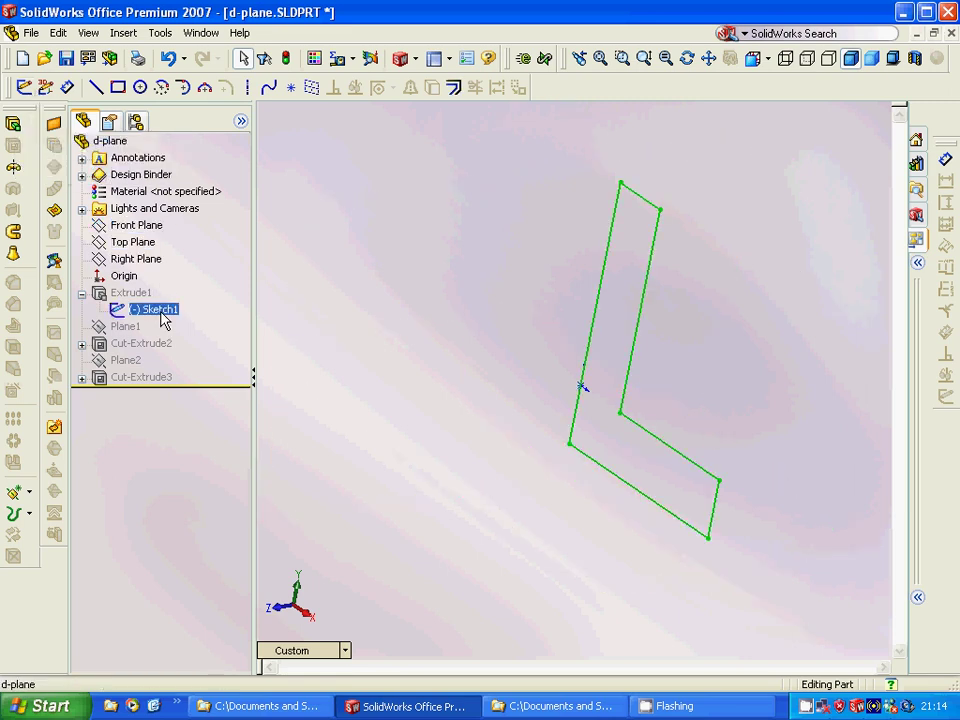
{"action": "right_click", "coordinate": [129, 292]}
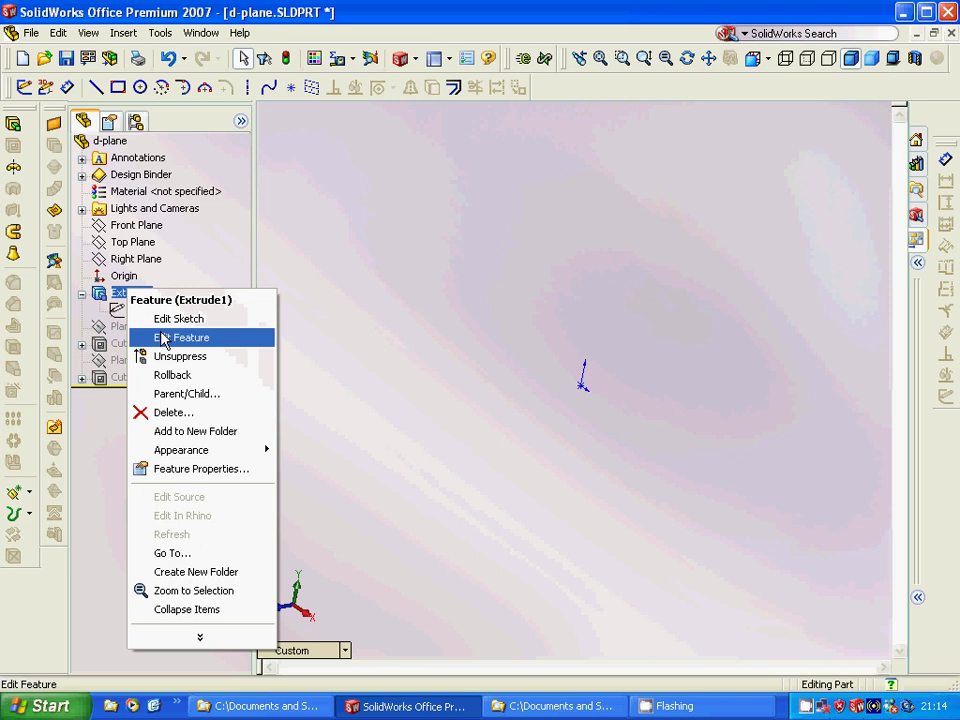
Step: Unsuppress Extrude1 and review Plane1's three-vertex definition, closing it unchanged
{"action": "left_click", "coordinate": [161, 358]}
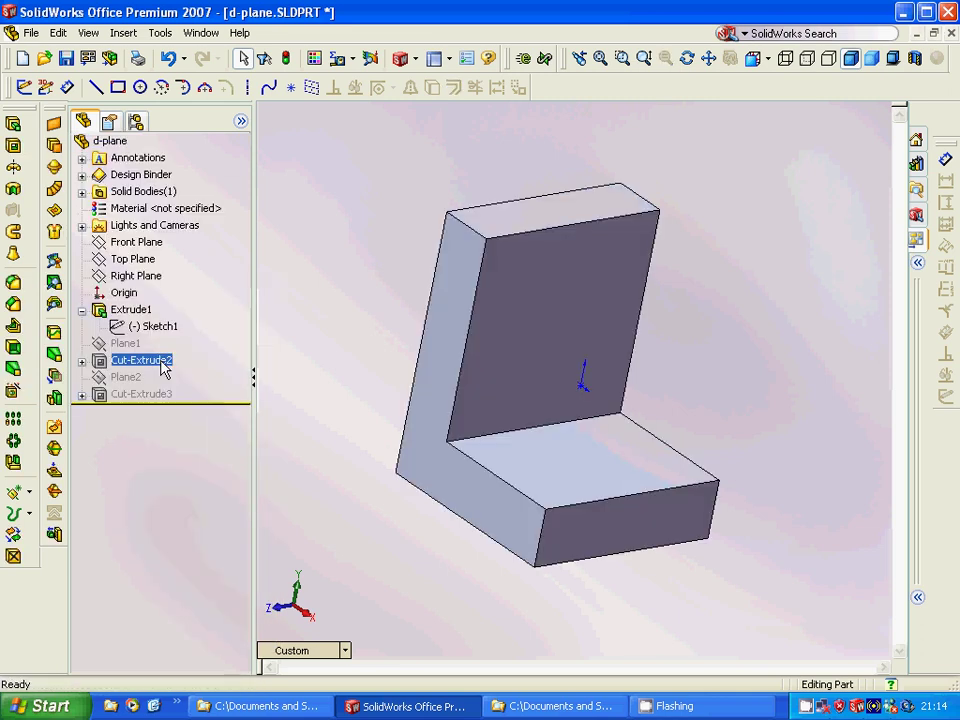
{"action": "left_click", "coordinate": [82, 310]}
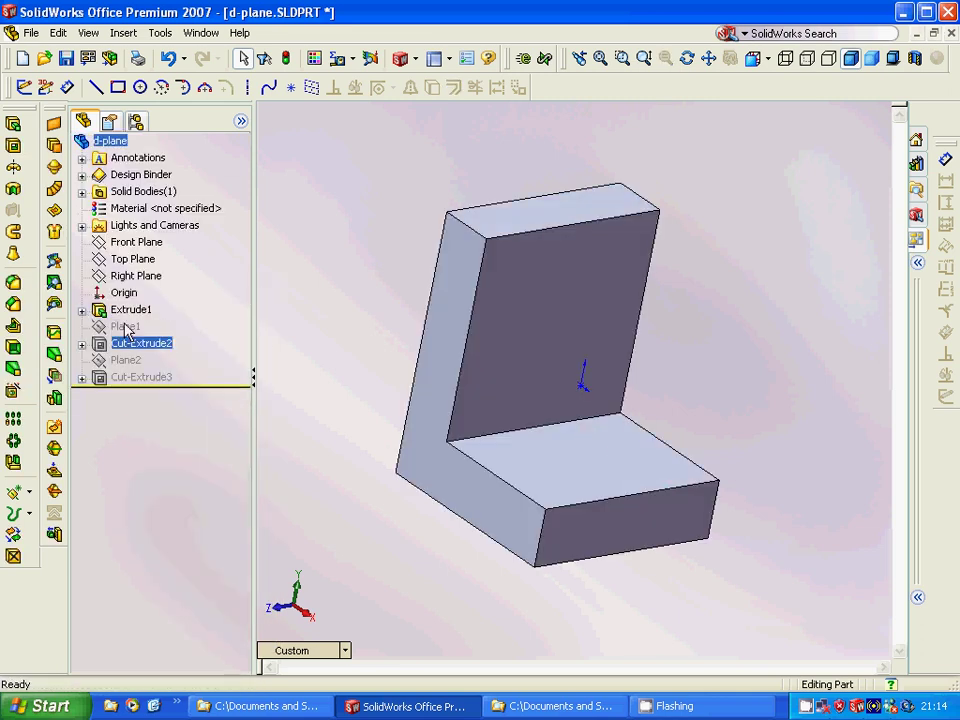
{"action": "left_click", "coordinate": [125, 326]}
{"action": "right_click", "coordinate": [125, 328]}
{"action": "left_click", "coordinate": [177, 356]}
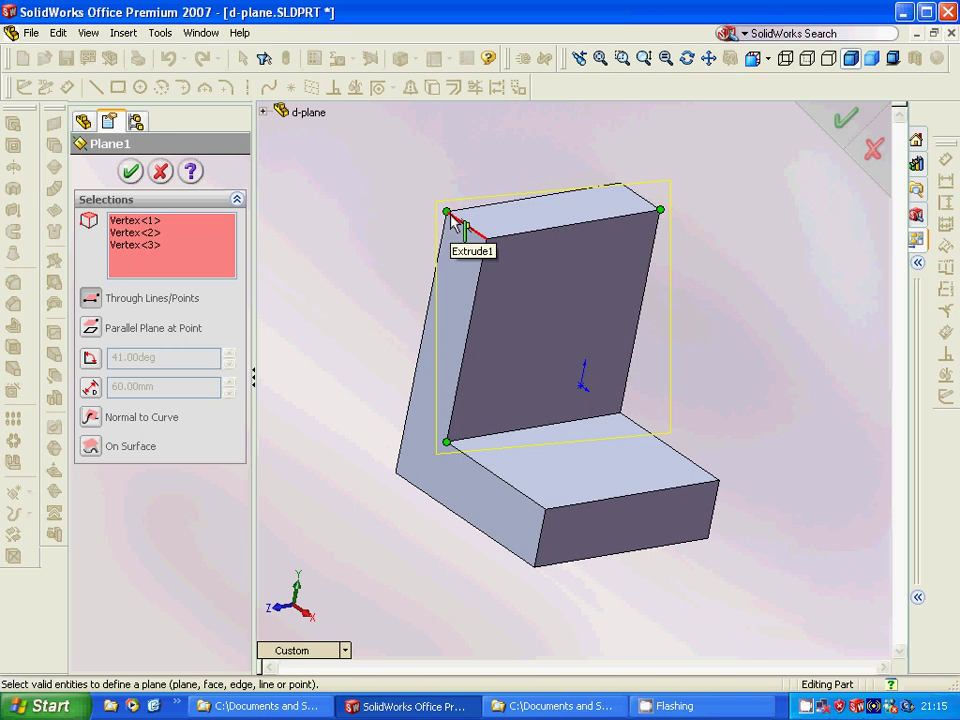
{"action": "left_click", "coordinate": [130, 172]}
Step: Expand Cut-Extrude2 and highlight its Sketch2 on Plane1
{"action": "left_click", "coordinate": [88, 392]}
{"action": "left_click", "coordinate": [82, 343]}
{"action": "left_click", "coordinate": [155, 360]}
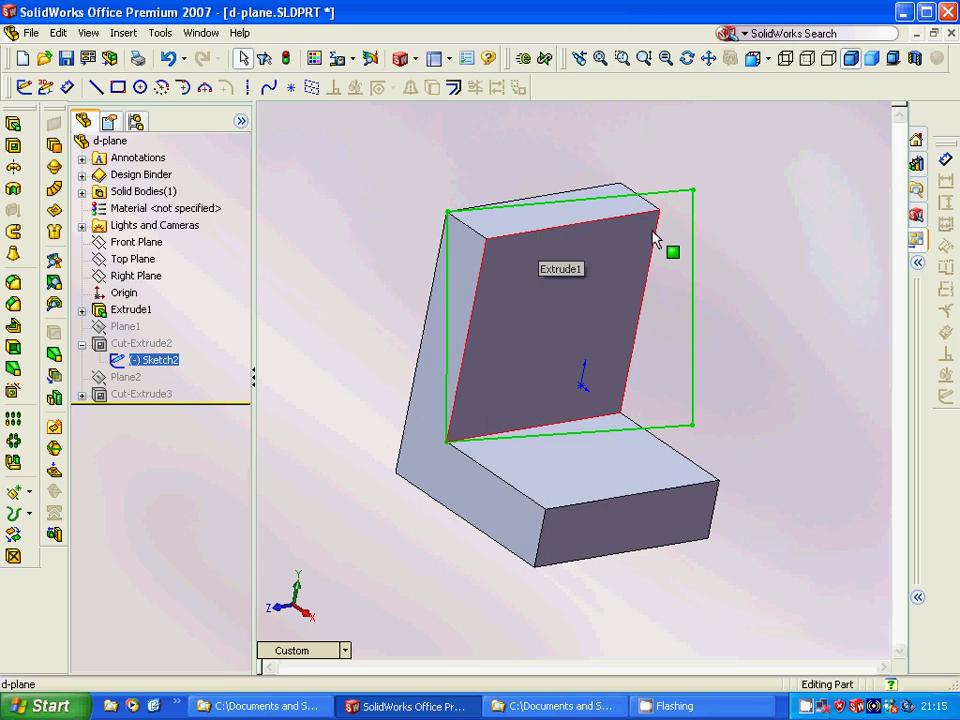
Step: Unsuppress Cut-Extrude2 to restore the diagonal cut
{"action": "left_click", "coordinate": [82, 345]}
{"action": "right_click", "coordinate": [135, 350]}
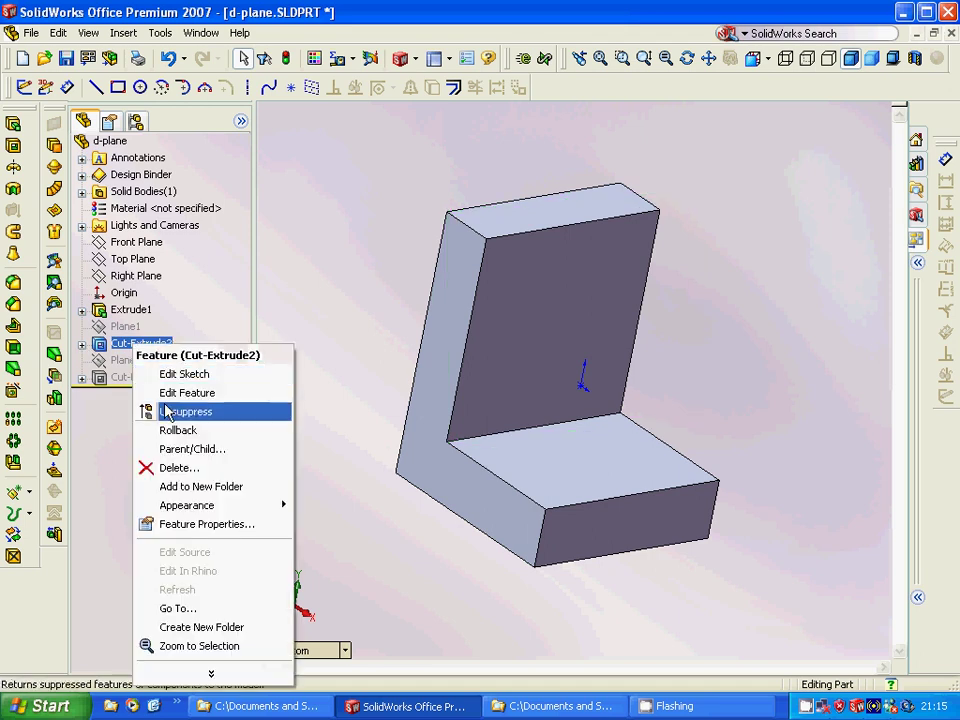
{"action": "left_click", "coordinate": [150, 408]}
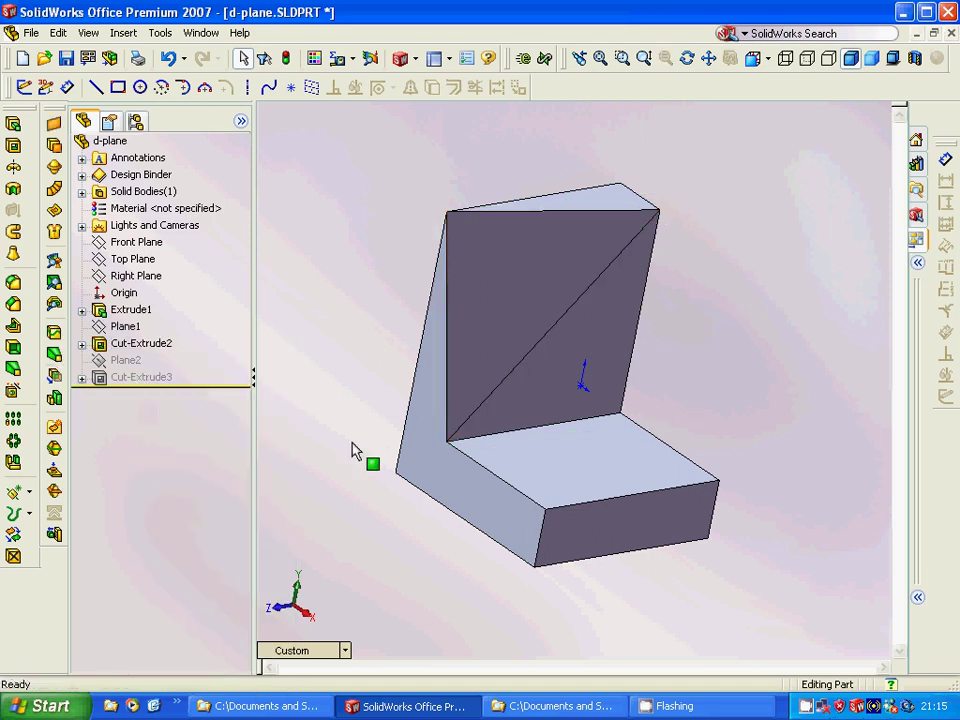
Step: Review Plane2's three lower-leg vertex references and close it unchanged
{"action": "left_click", "coordinate": [127, 361]}
{"action": "right_click", "coordinate": [129, 373]}
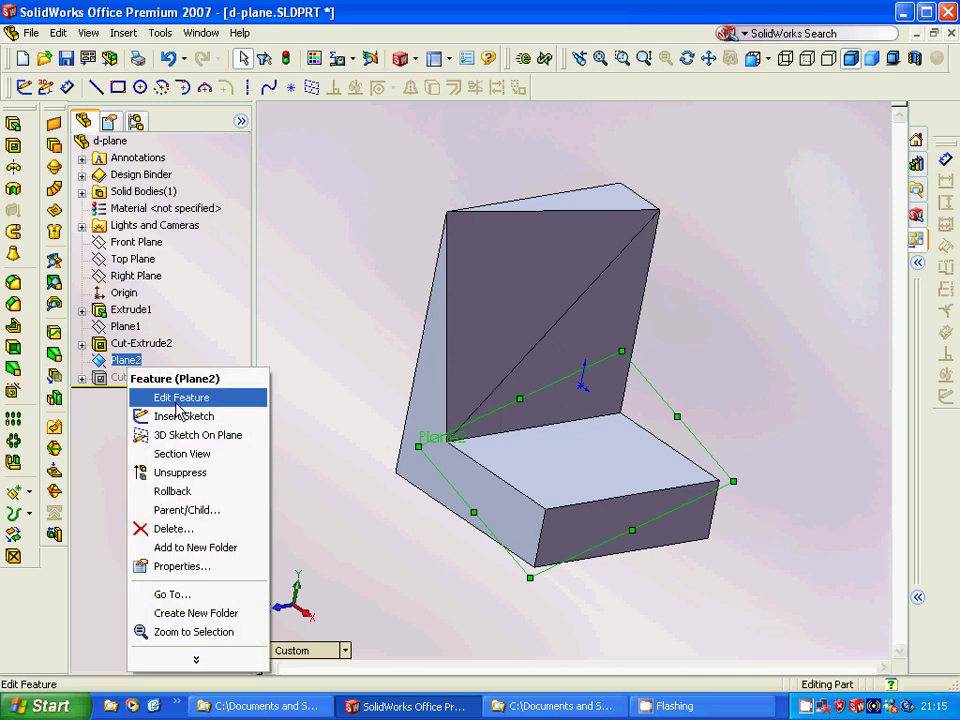
{"action": "left_click", "coordinate": [186, 397]}
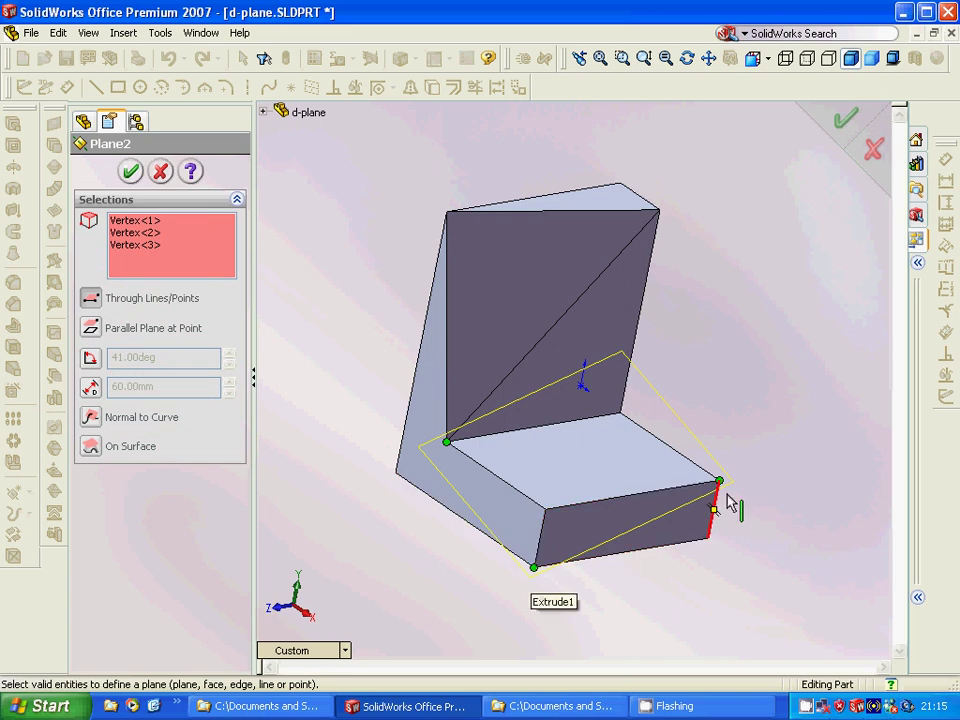
{"action": "left_click", "coordinate": [130, 173]}
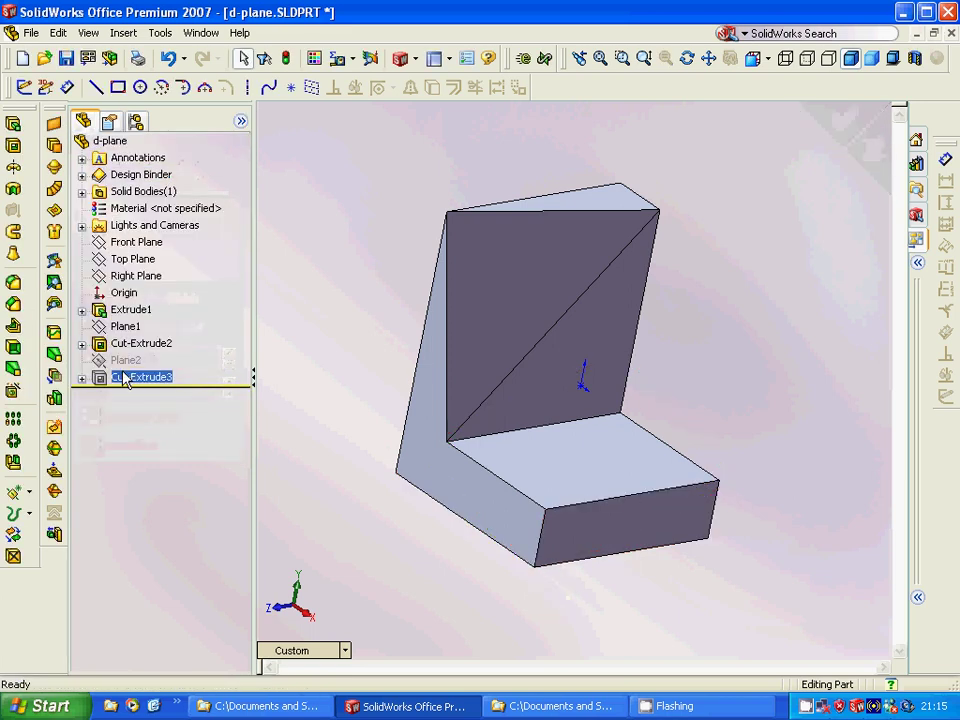
Step: Show Sketch3, unsuppress Cut-Extrude3, and orbit to view the diagonal lower-leg cut
{"action": "left_click", "coordinate": [82, 378]}
{"action": "left_click", "coordinate": [156, 395]}
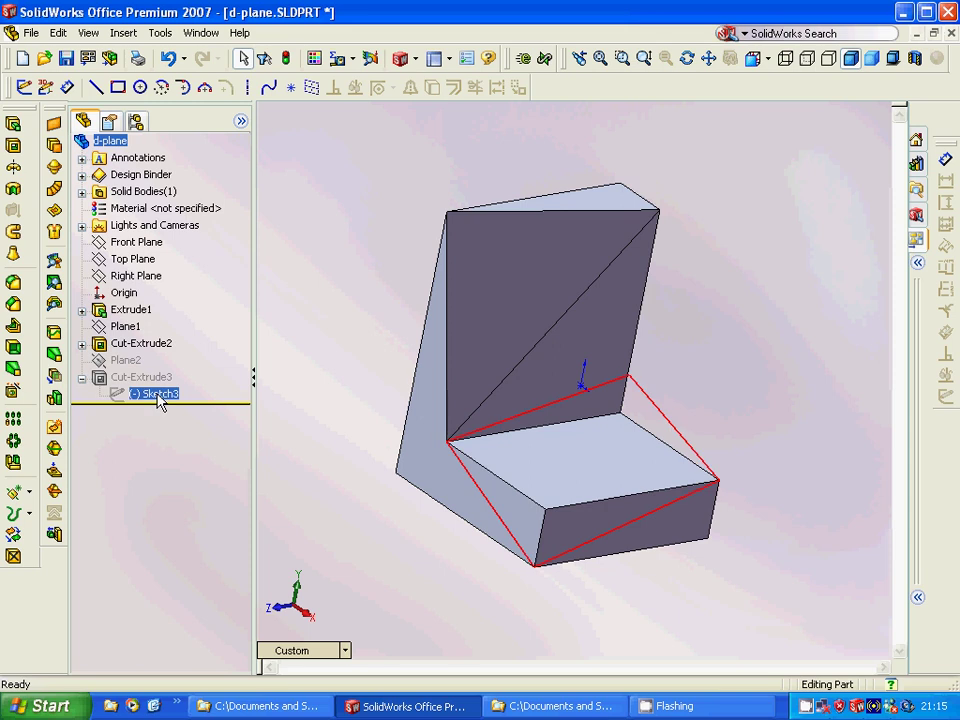
{"action": "left_click", "coordinate": [141, 377]}
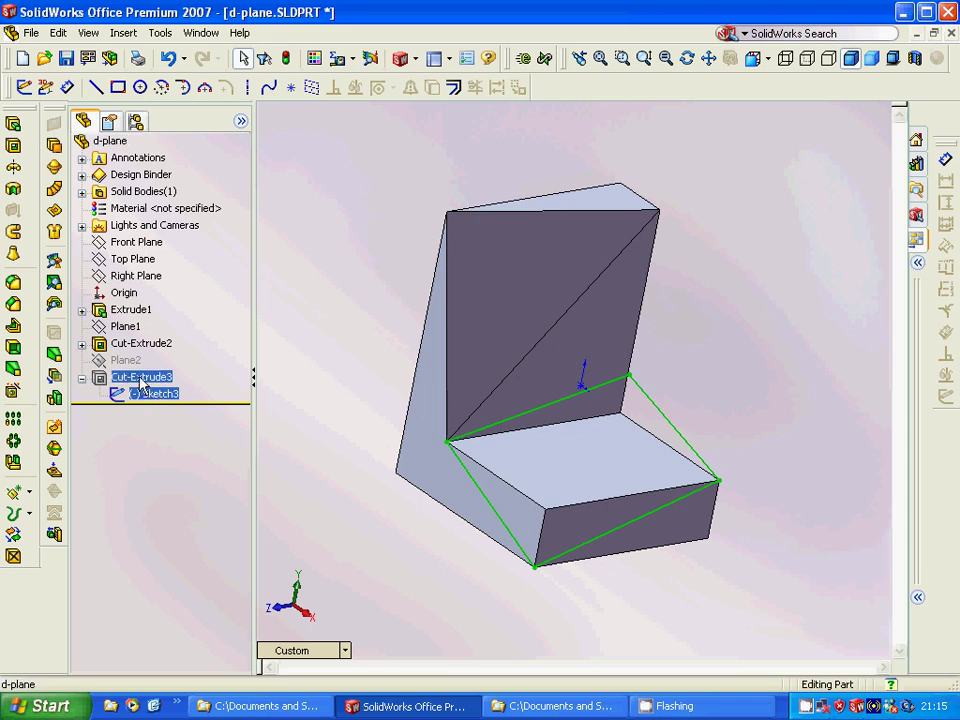
{"action": "right_click", "coordinate": [140, 378]}
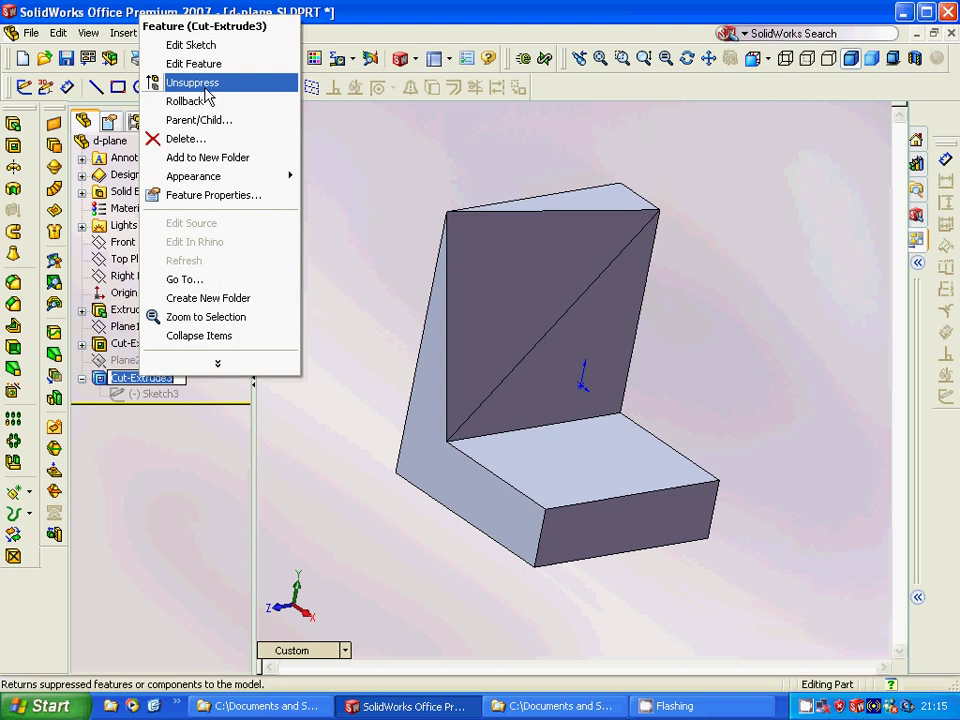
{"action": "left_click", "coordinate": [192, 82]}
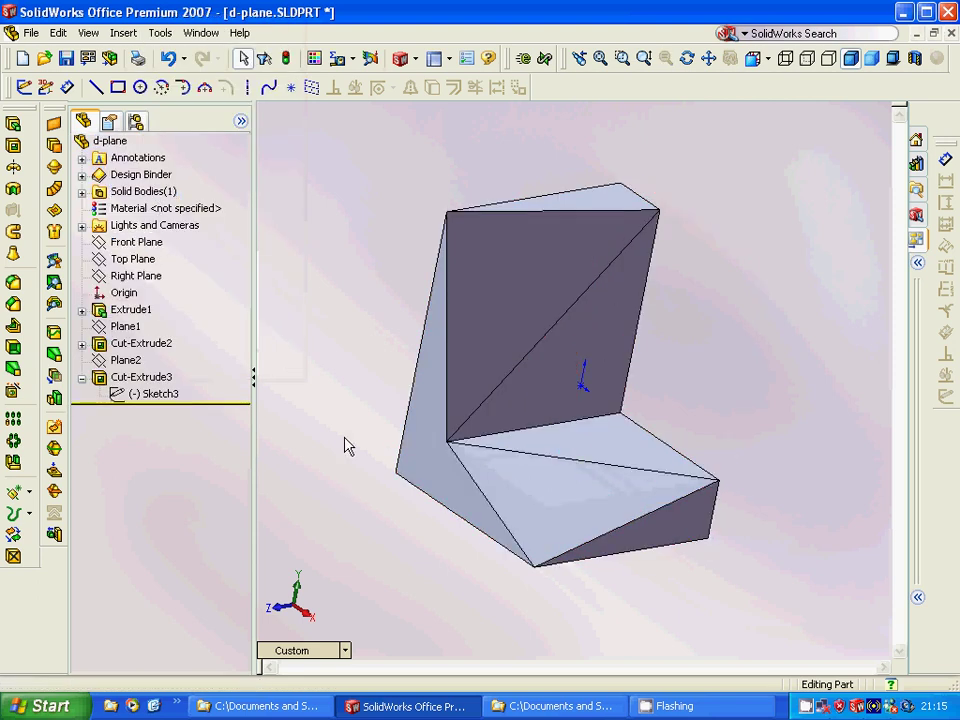
{"action": "mouse_move", "coordinate": [340, 335]}
{"action": "middle_mouse_down"}
{"action": "mouse_move", "coordinate": [360, 339]}
{"action": "mouse_move", "coordinate": [371, 311]}
{"action": "mouse_move", "coordinate": [363, 291]}
{"action": "mouse_move", "coordinate": [270, 345]}
{"action": "mouse_move", "coordinate": [236, 279]}
{"action": "mouse_move", "coordinate": [342, 320]}
{"action": "middle_mouse_up"}
Step: Close d-plane from the File menu, answering Nej to discard its changes
{"action": "left_click", "coordinate": [30, 33]}
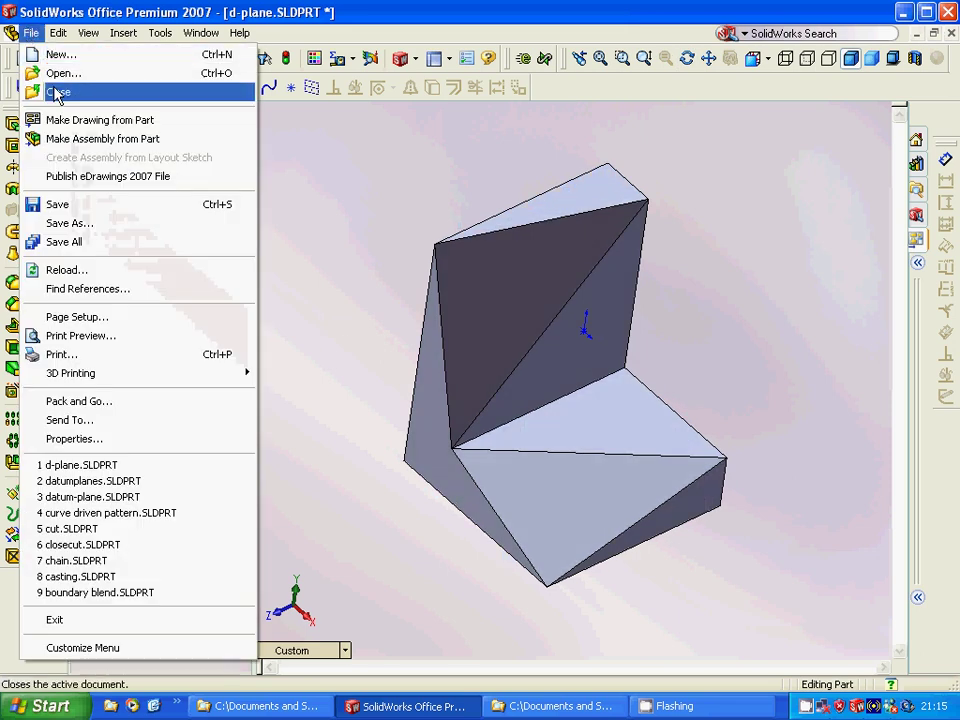
{"action": "left_click", "coordinate": [57, 93]}
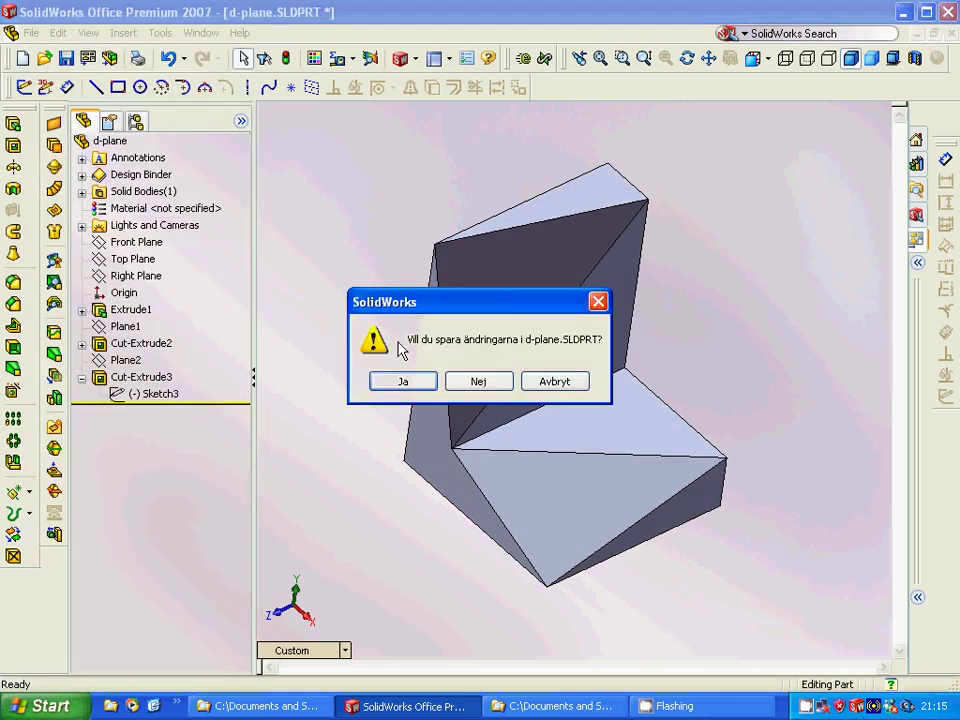
{"action": "left_click", "coordinate": [461, 382]}
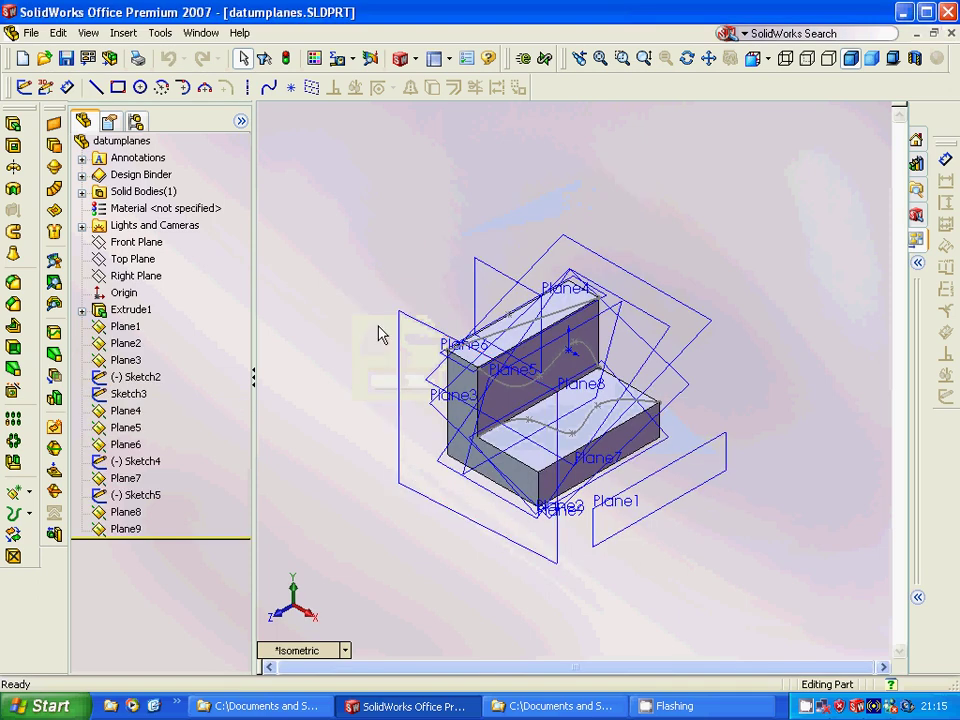
Step: Highlight Sketch1 and the Extrude1 block, collapse Extrude1, and display Plane1 beside the part
{"action": "right_click", "coordinate": [132, 317]}
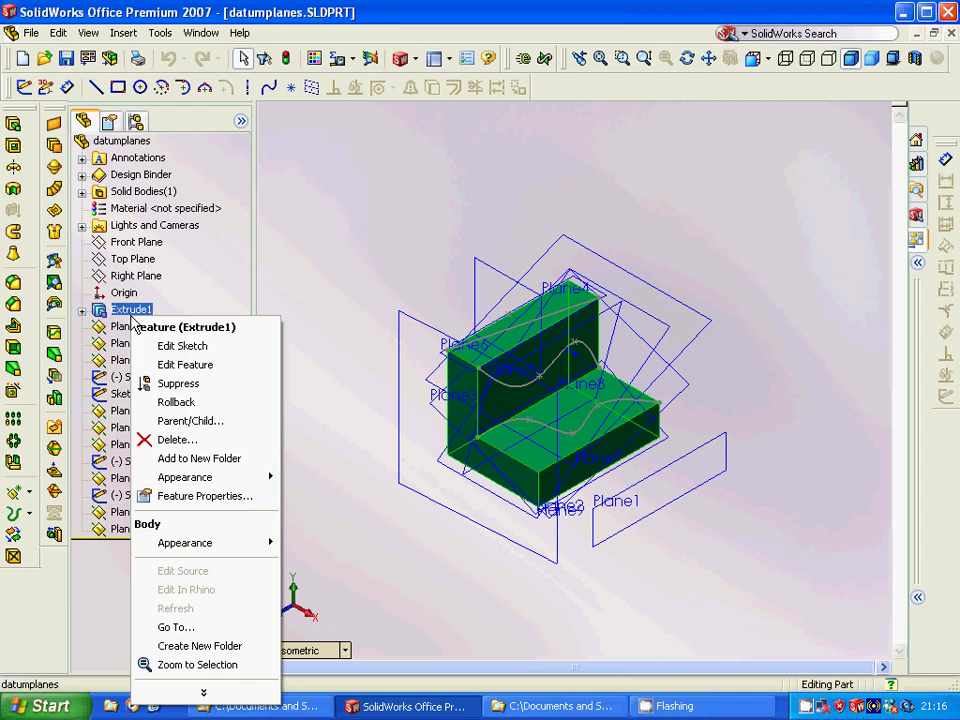
{"action": "left_click", "coordinate": [283, 300]}
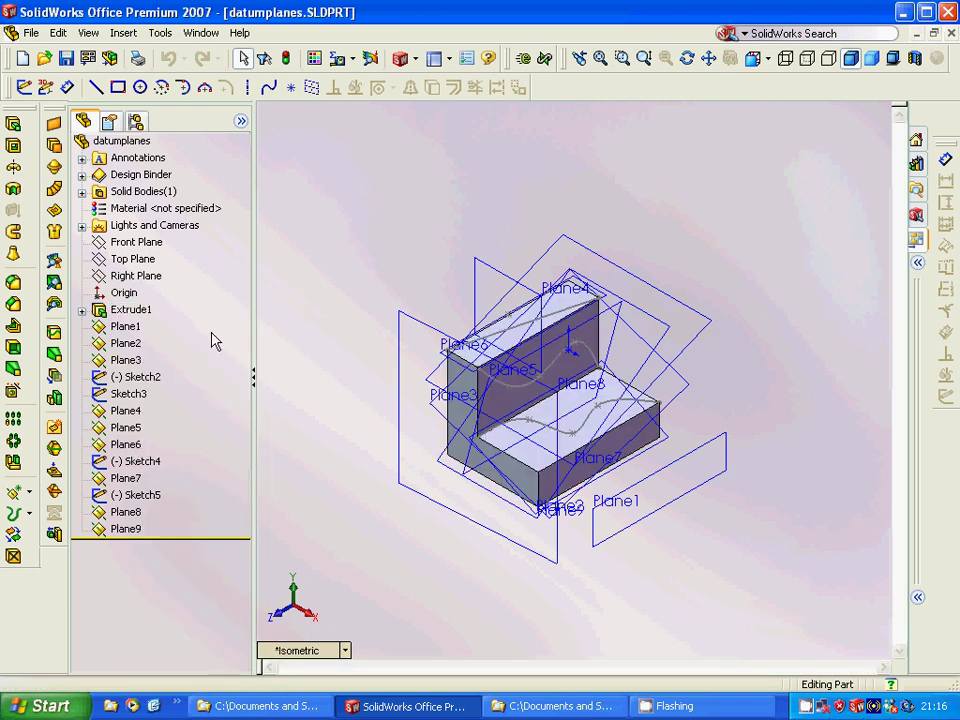
{"action": "left_click", "coordinate": [82, 310]}
{"action": "left_click", "coordinate": [175, 330]}
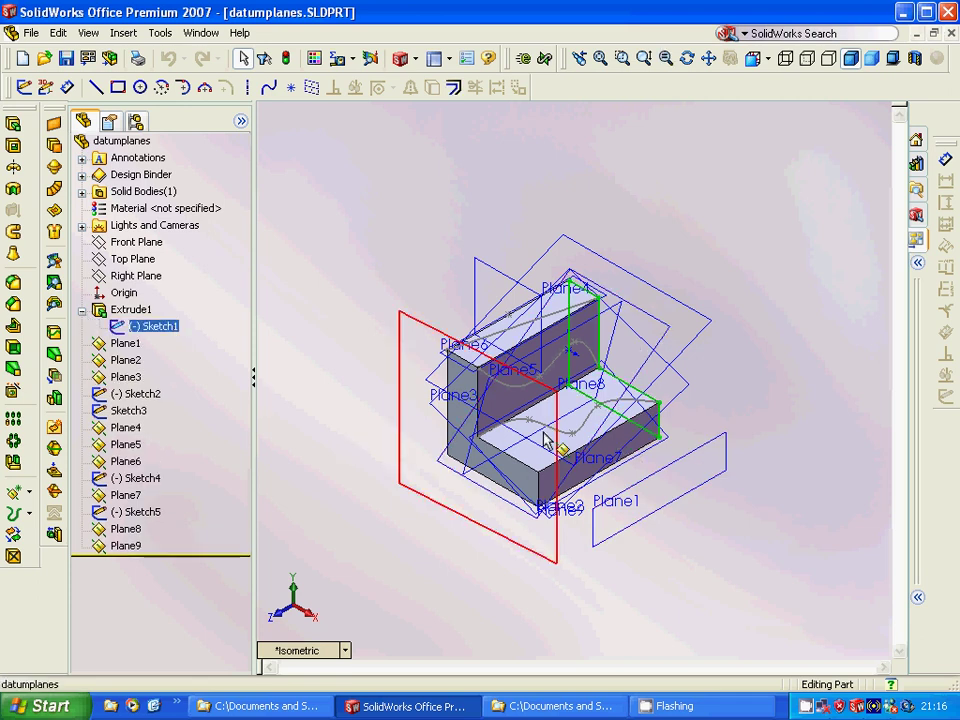
{"action": "left_click", "coordinate": [140, 311]}
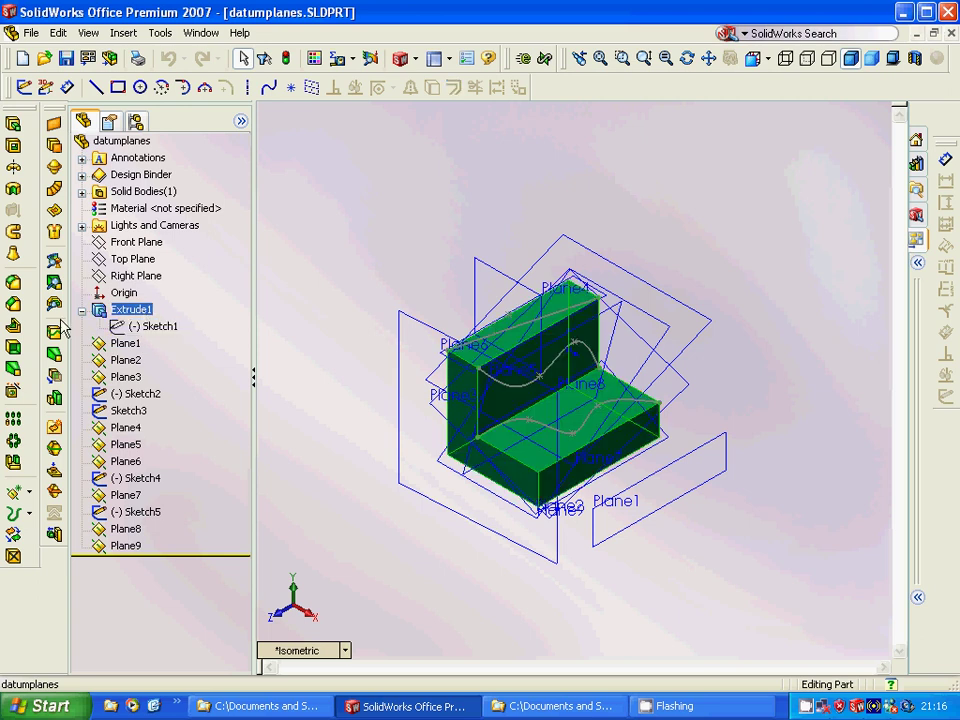
{"action": "left_click", "coordinate": [82, 311]}
{"action": "left_click", "coordinate": [126, 327]}
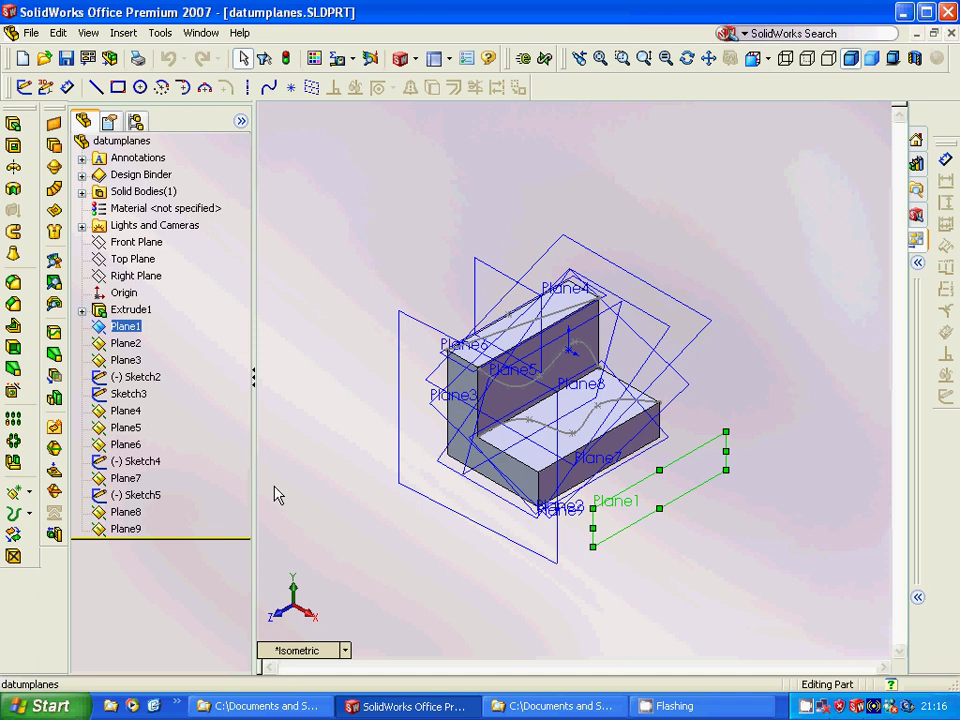
{"action": "right_click", "coordinate": [127, 335]}
{"action": "left_click", "coordinate": [181, 362]}
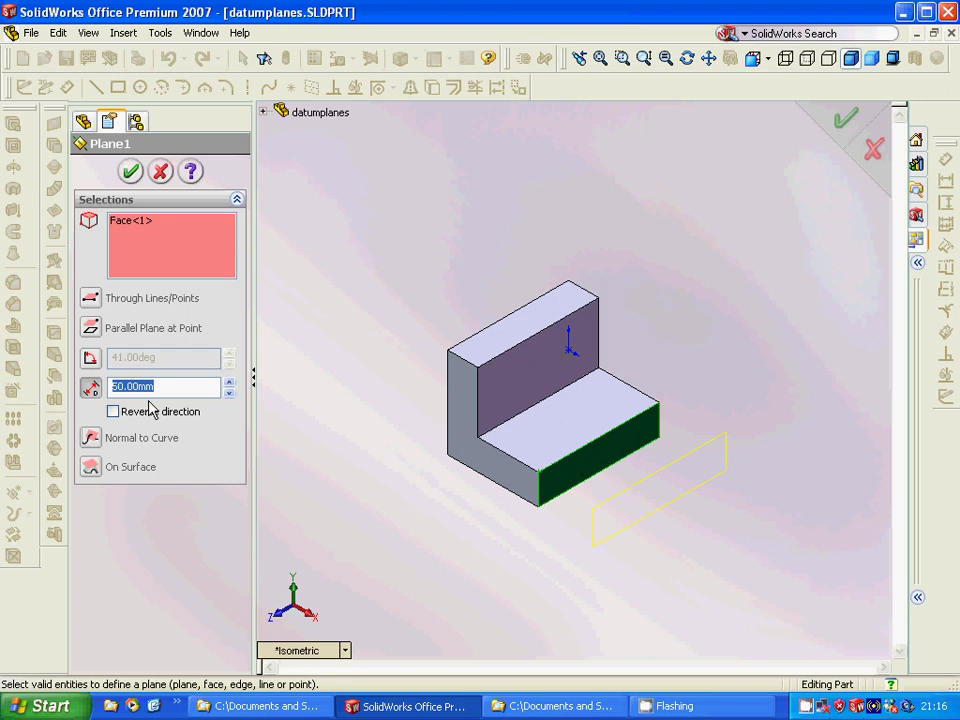
{"action": "left_click", "coordinate": [131, 171]}
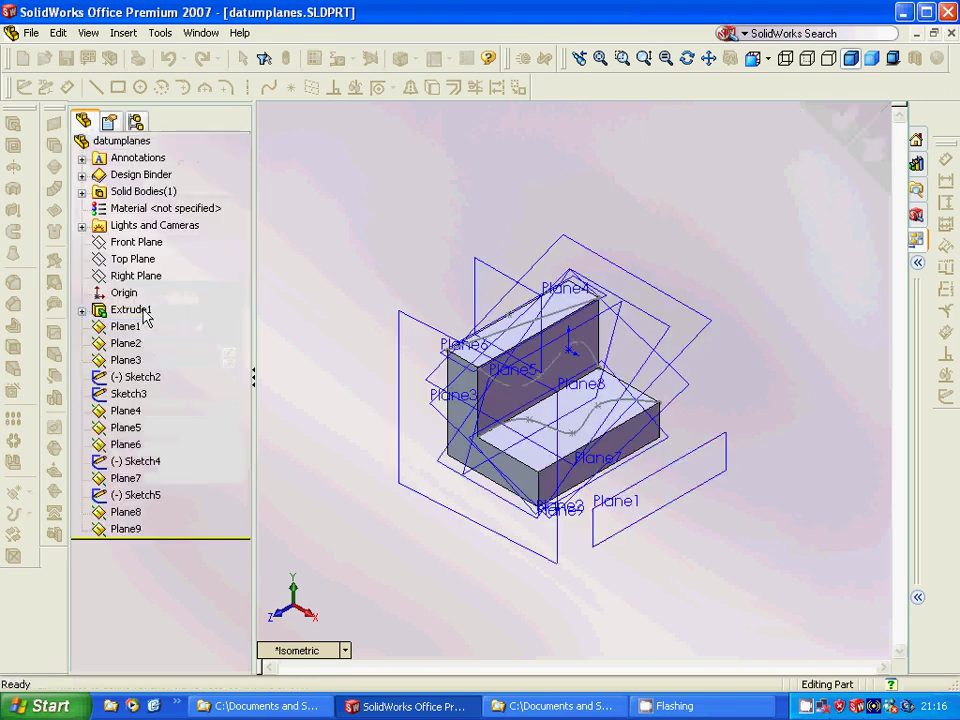
{"action": "left_click", "coordinate": [130, 344]}
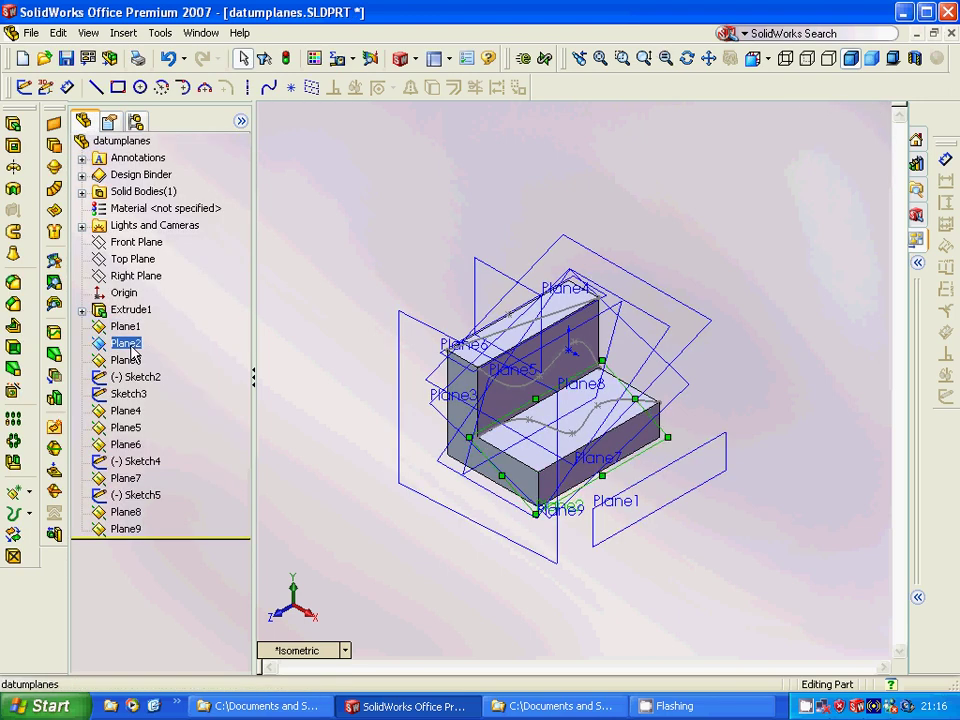
{"action": "right_click", "coordinate": [131, 350]}
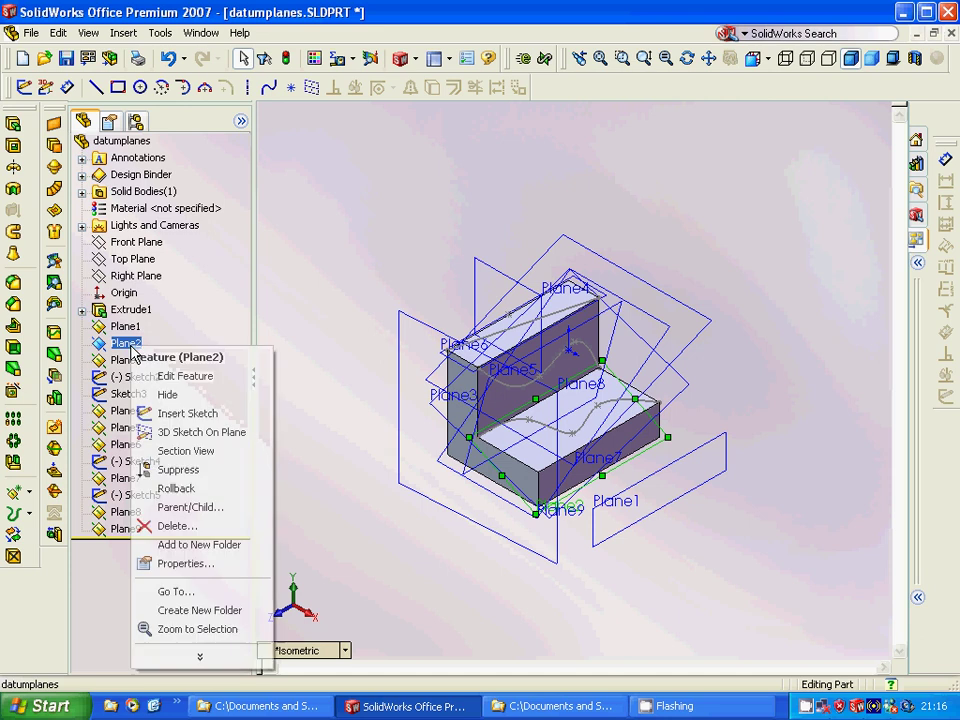
{"action": "left_click", "coordinate": [176, 377]}
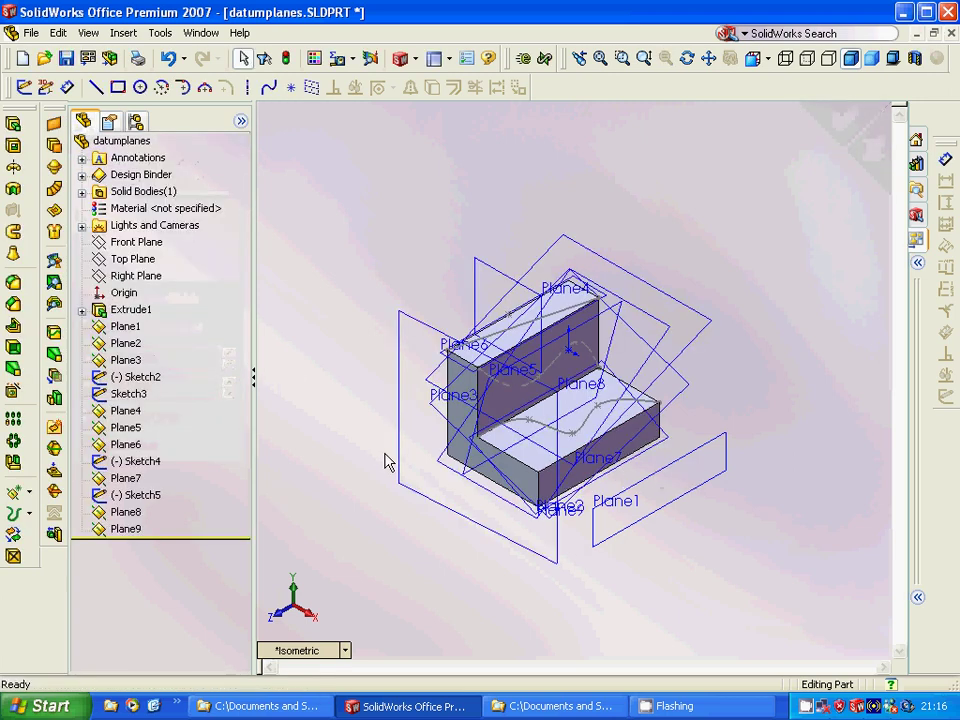
{"action": "left_click", "coordinate": [136, 362]}
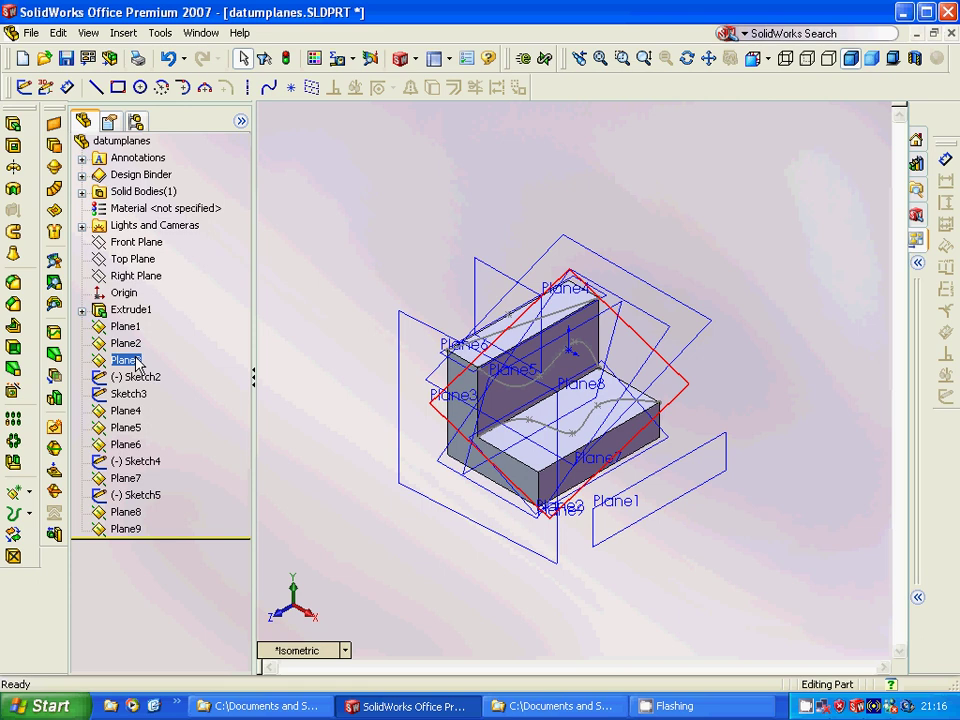
{"action": "right_click", "coordinate": [136, 362]}
{"action": "left_click", "coordinate": [197, 387]}
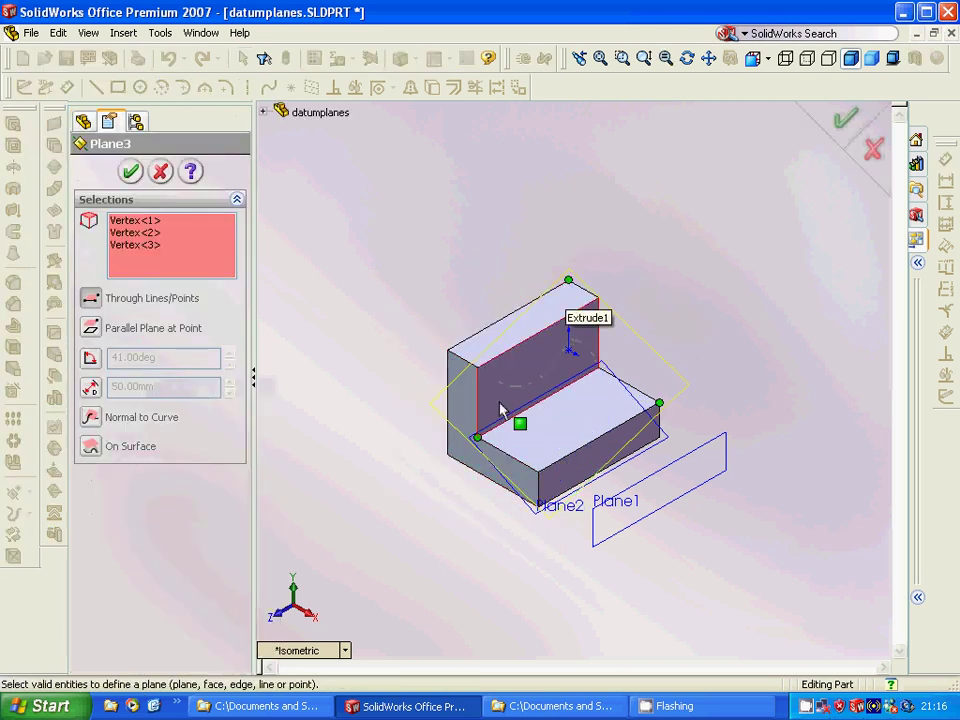
{"action": "left_click", "coordinate": [130, 172]}
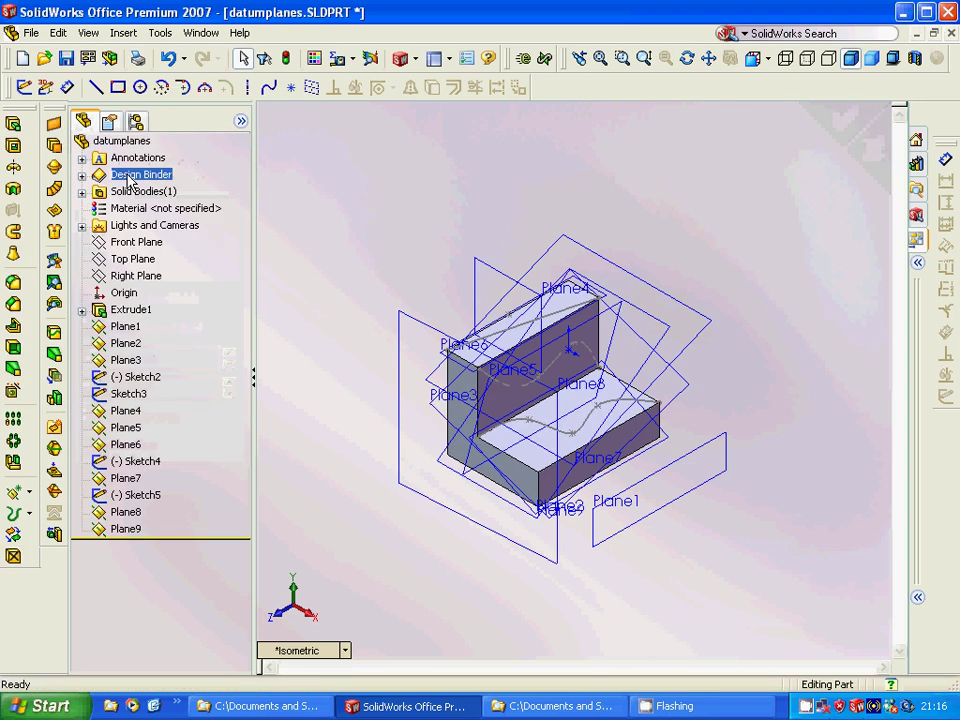
{"action": "left_click", "coordinate": [135, 381]}
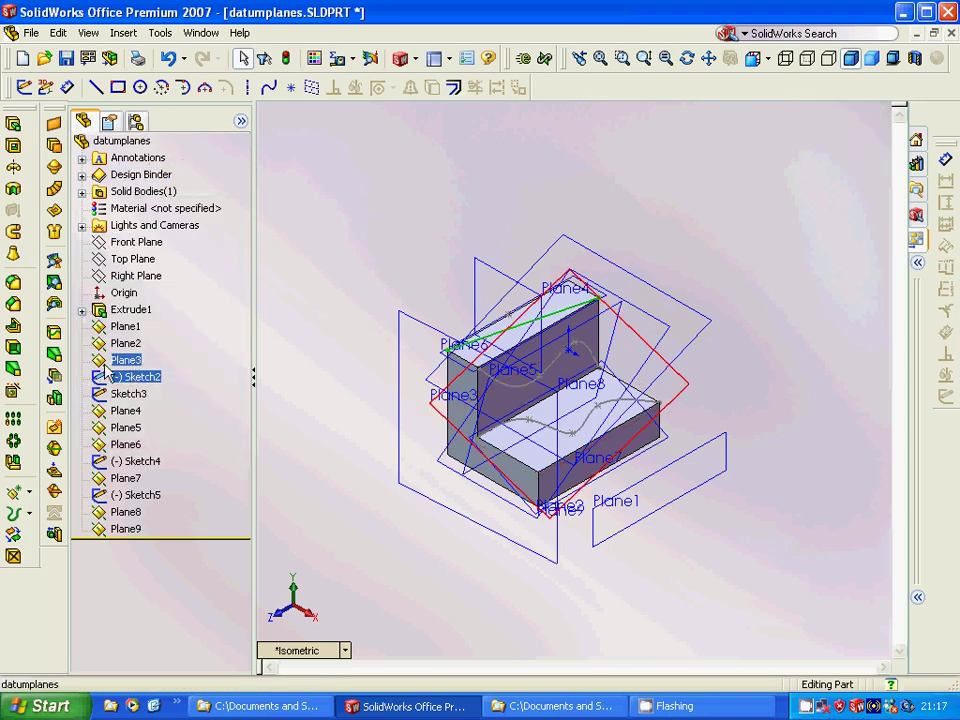
{"action": "left_click", "coordinate": [523, 341]}
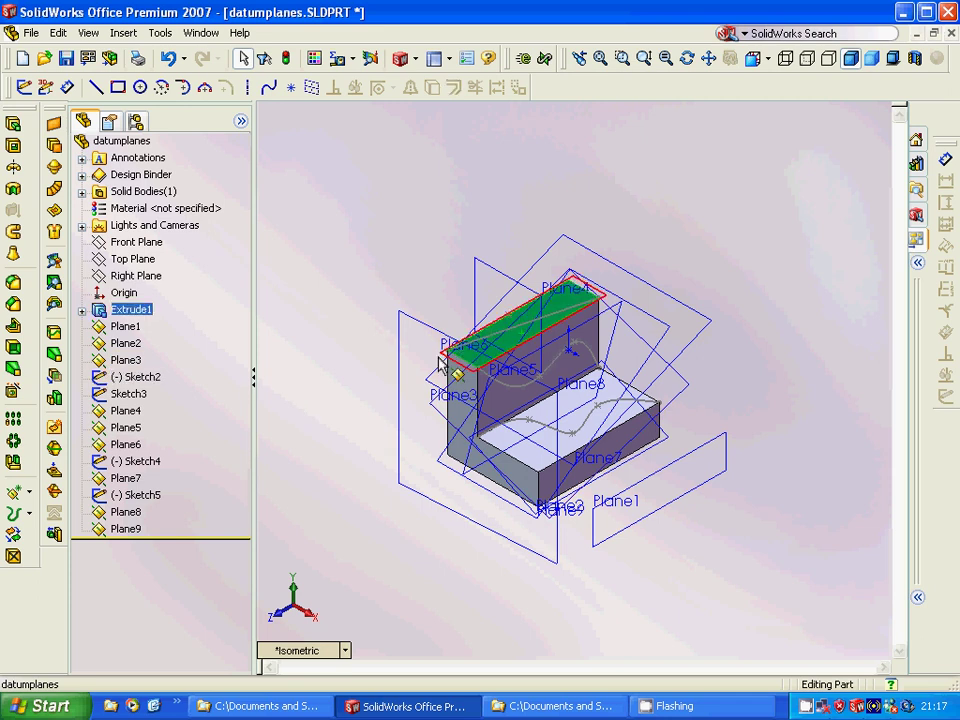
{"action": "left_click", "coordinate": [145, 397], "text": "ctrl"}
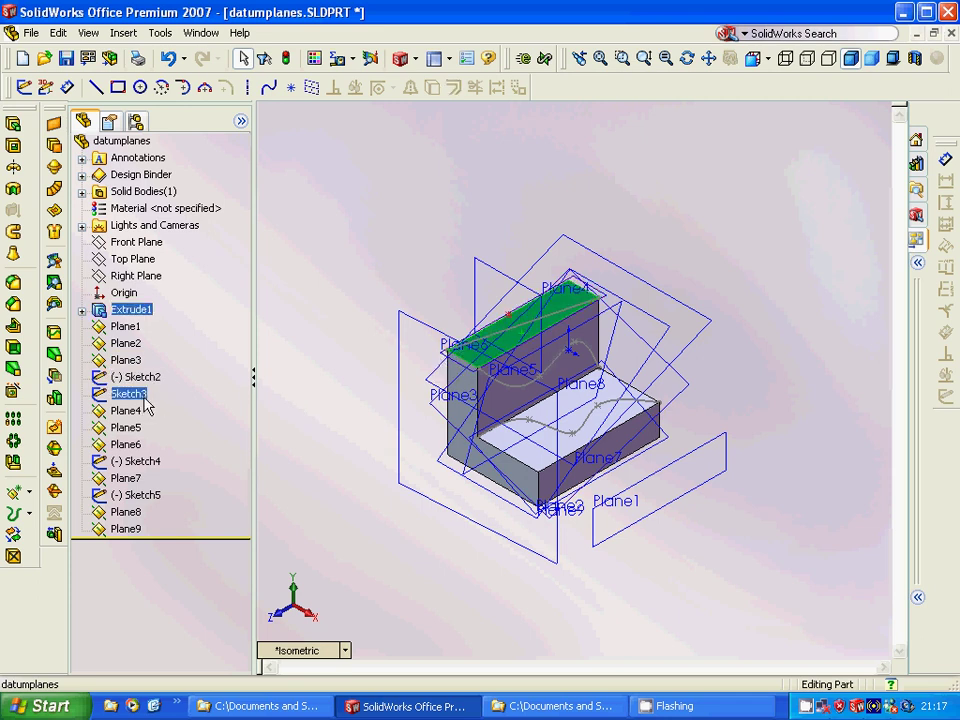
{"action": "left_click", "coordinate": [145, 400]}
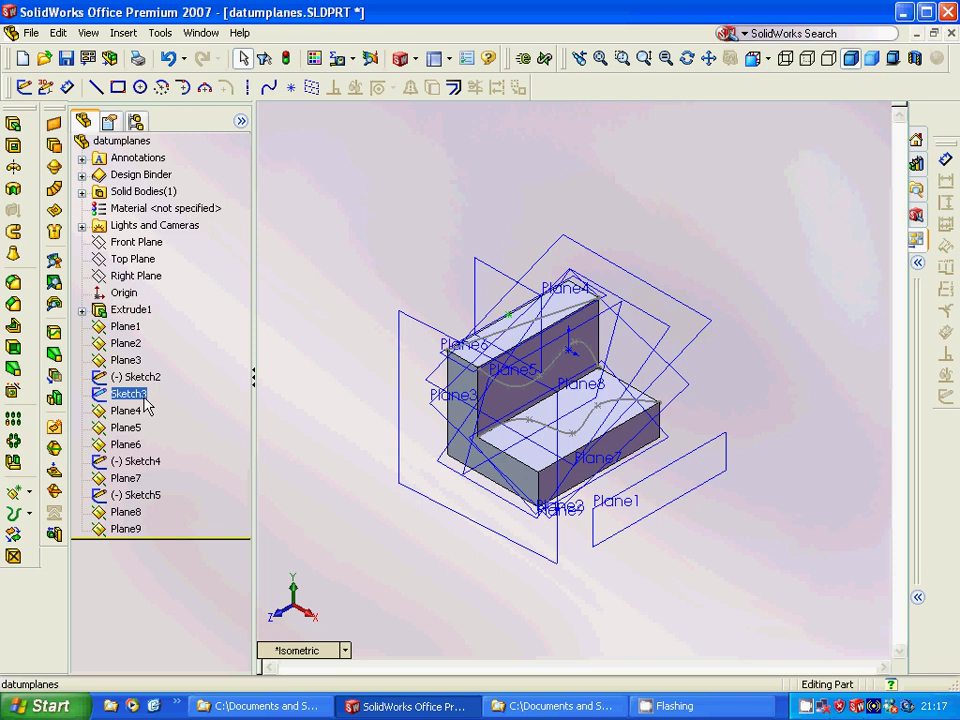
{"action": "left_click", "coordinate": [147, 396]}
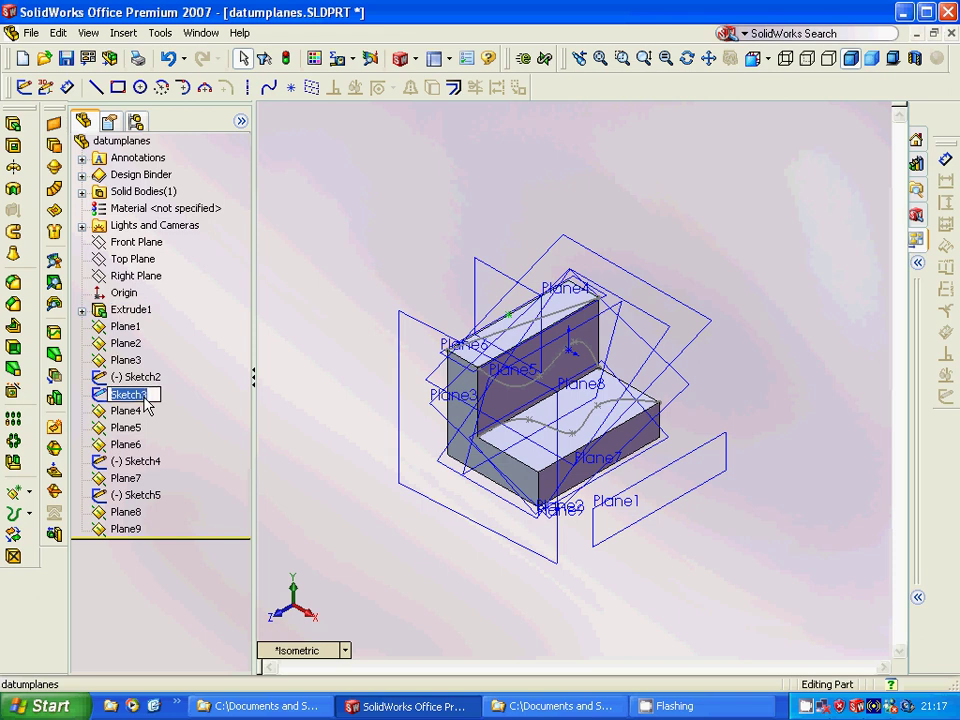
{"action": "left_click", "coordinate": [545, 458]}
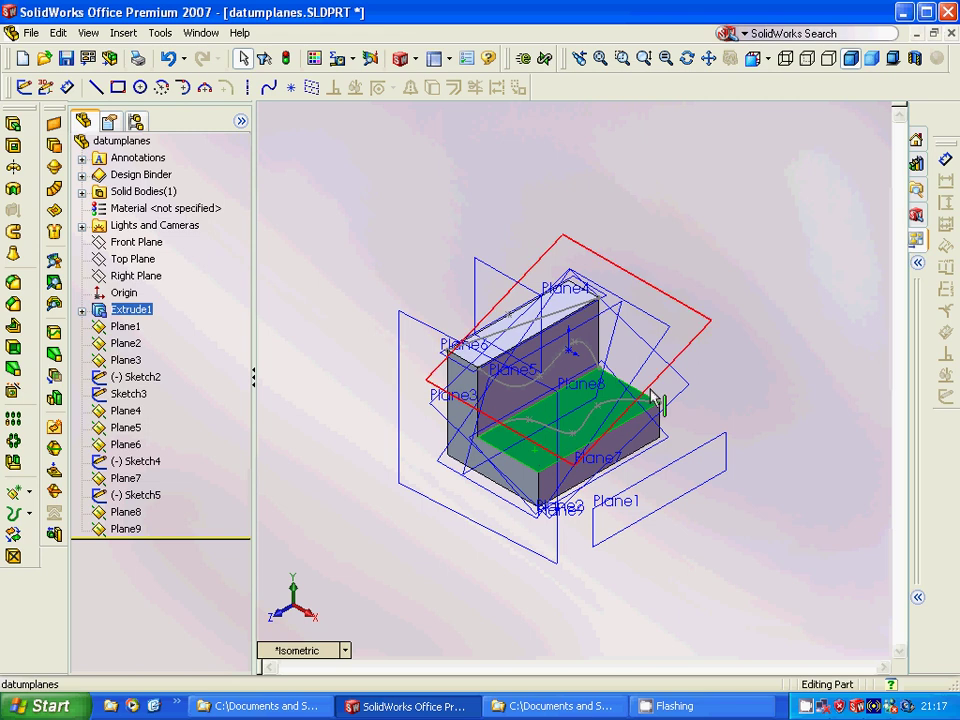
{"action": "left_click", "coordinate": [130, 412]}
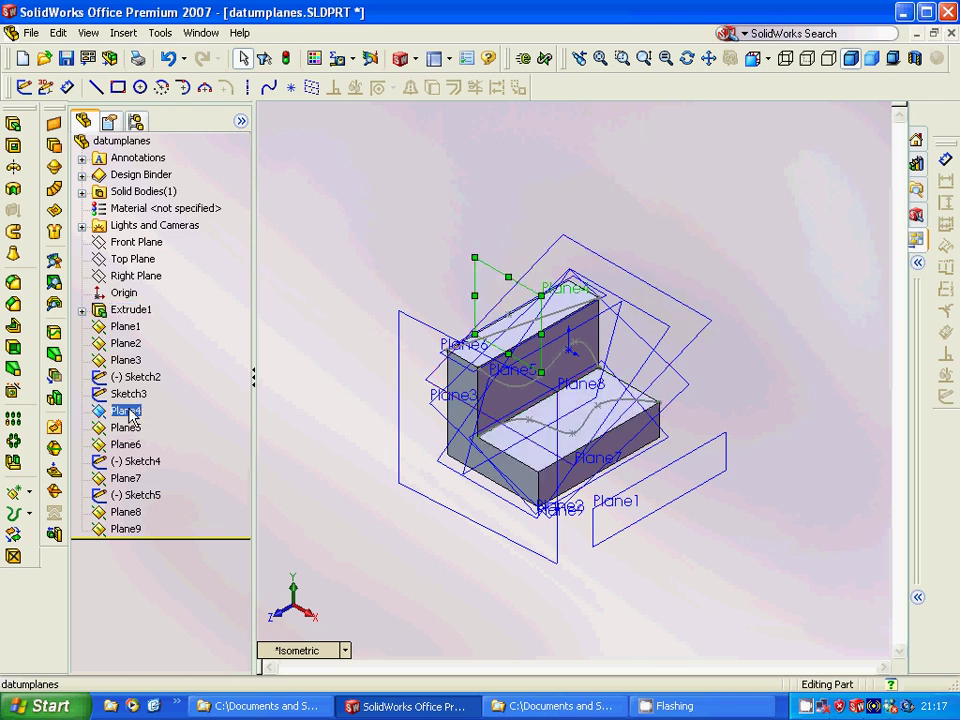
{"action": "right_click", "coordinate": [130, 412]}
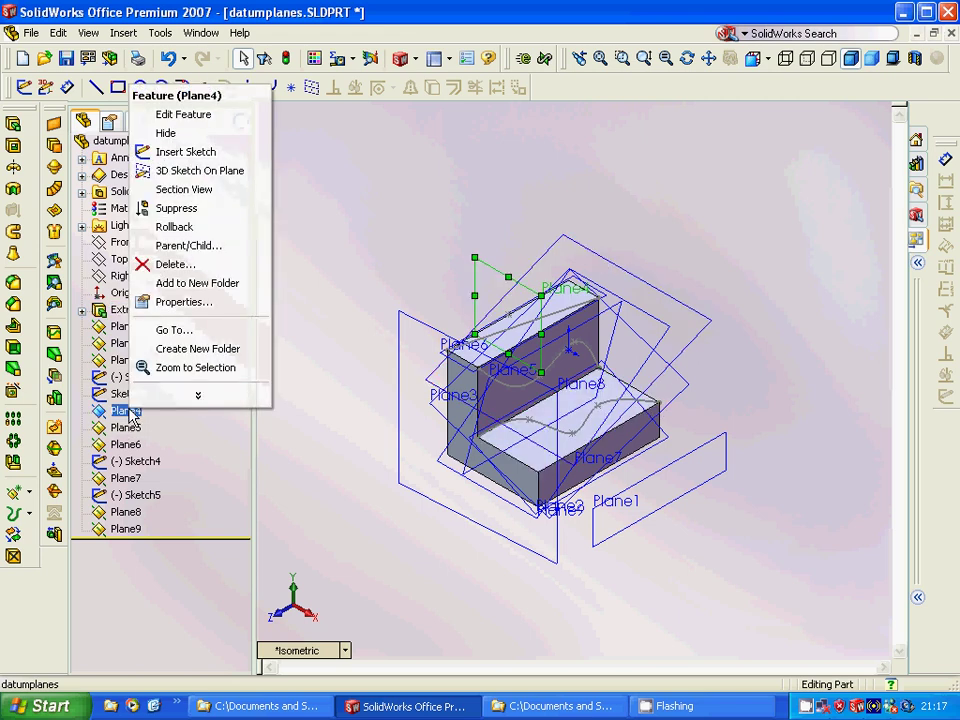
{"action": "left_click", "coordinate": [196, 118]}
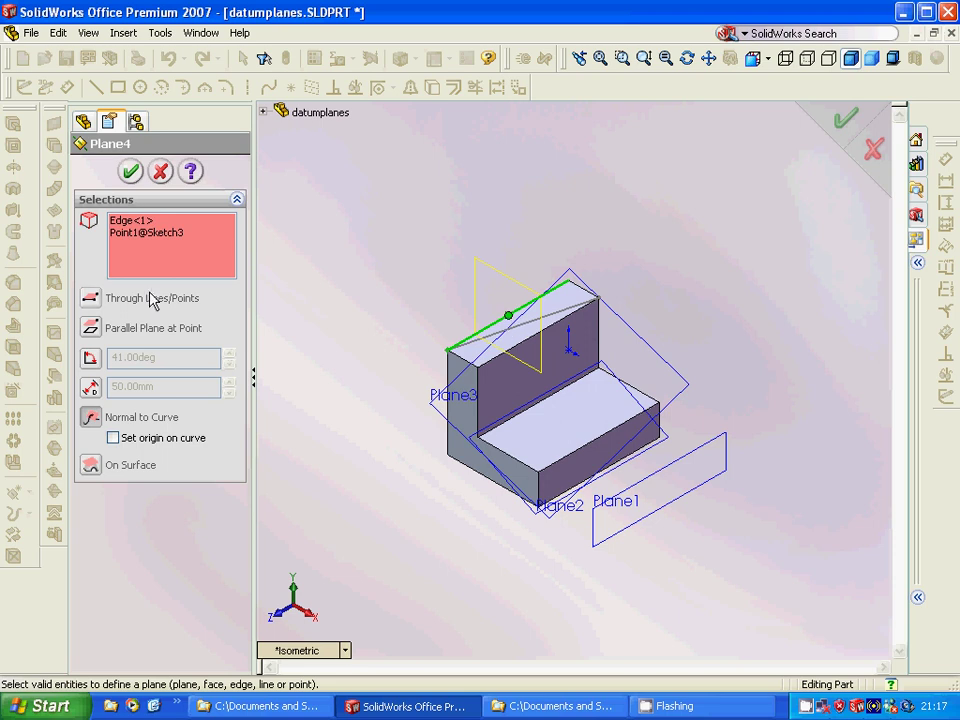
{"action": "left_click", "coordinate": [132, 172]}
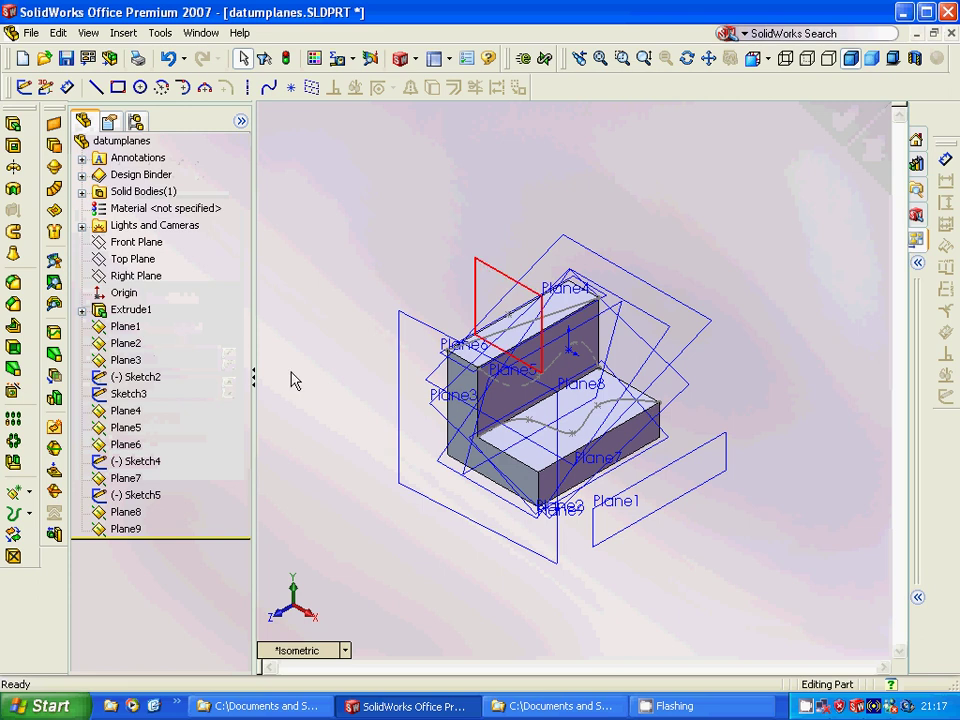
{"action": "left_click", "coordinate": [134, 412]}
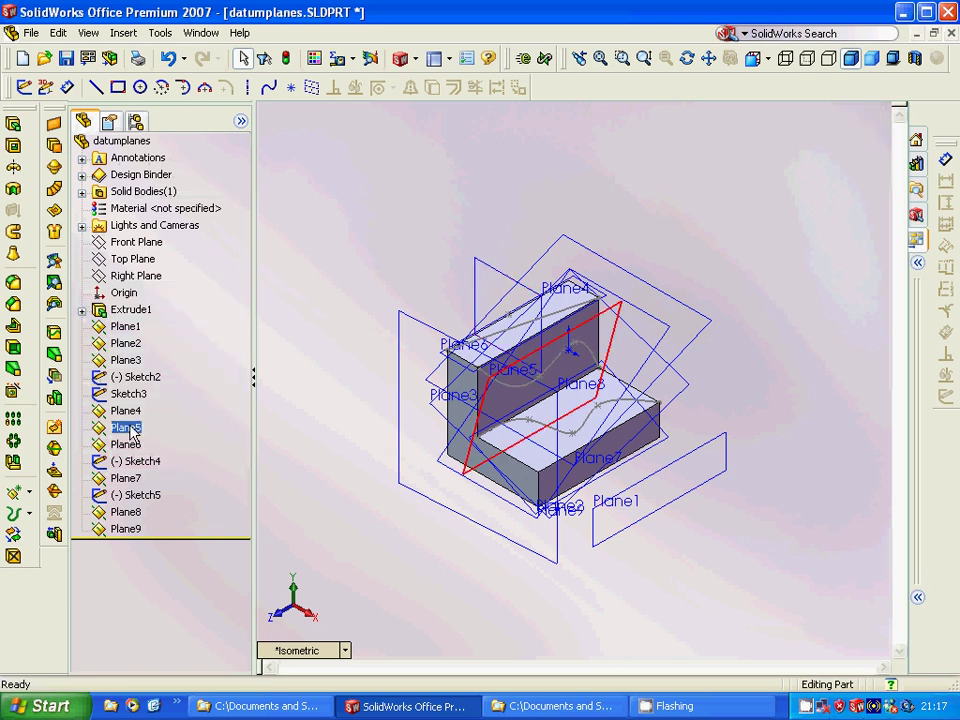
{"action": "key", "text": "Escape"}
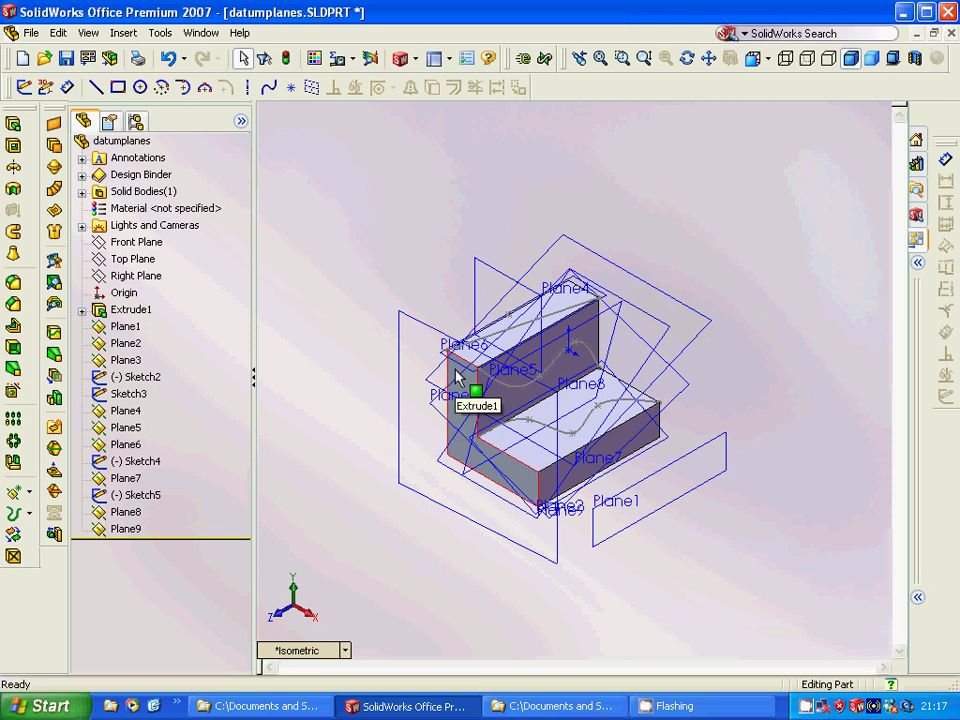
{"action": "left_click", "coordinate": [131, 430]}
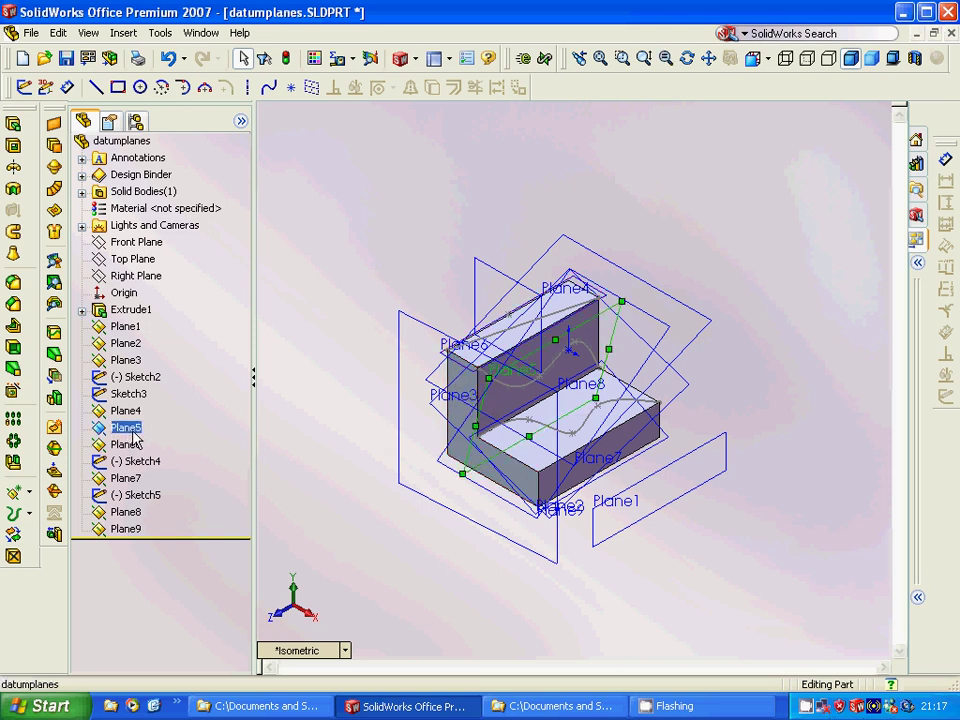
{"action": "left_click", "coordinate": [121, 141], "text": "ctrl"}
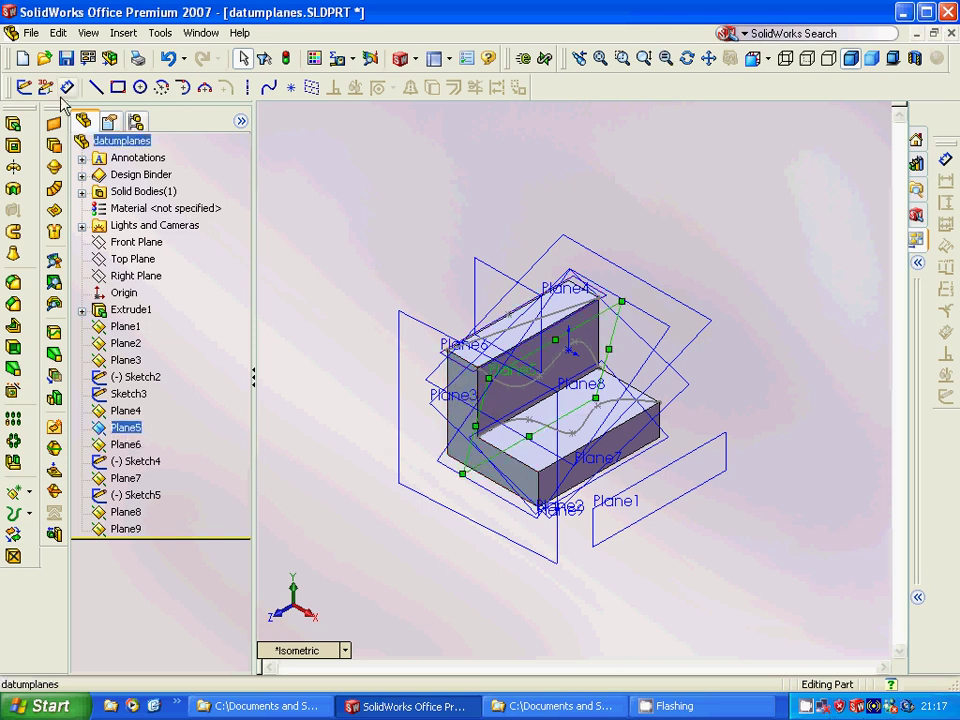
Step: Review Plane5's definition of Edge<1> and Face<1> at 15.00deg, then close it
{"action": "right_click", "coordinate": [135, 432]}
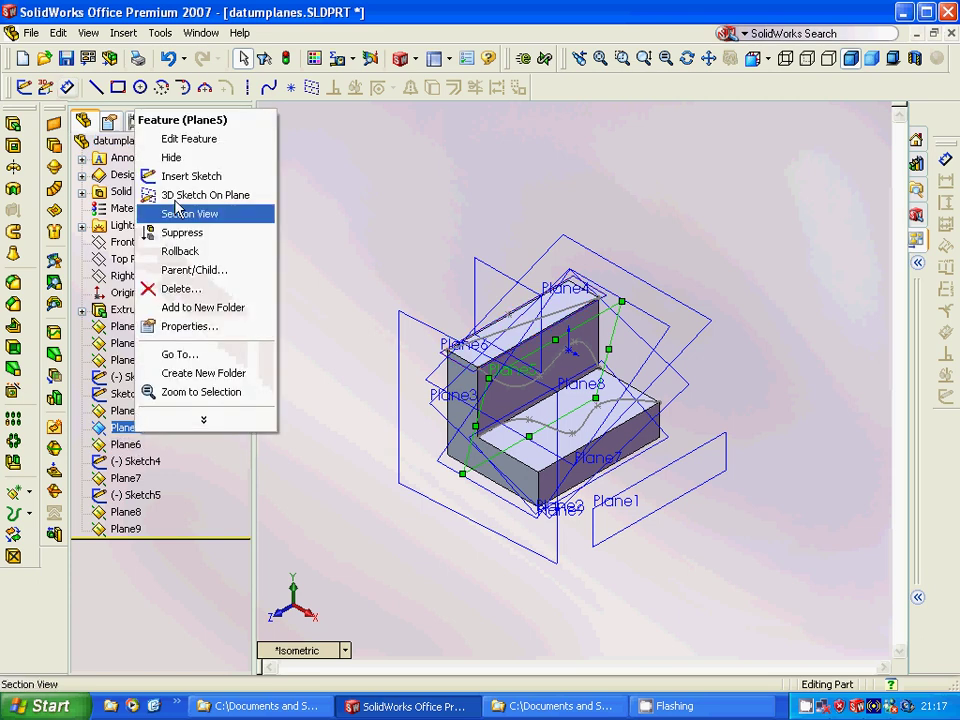
{"action": "left_click", "coordinate": [180, 140]}
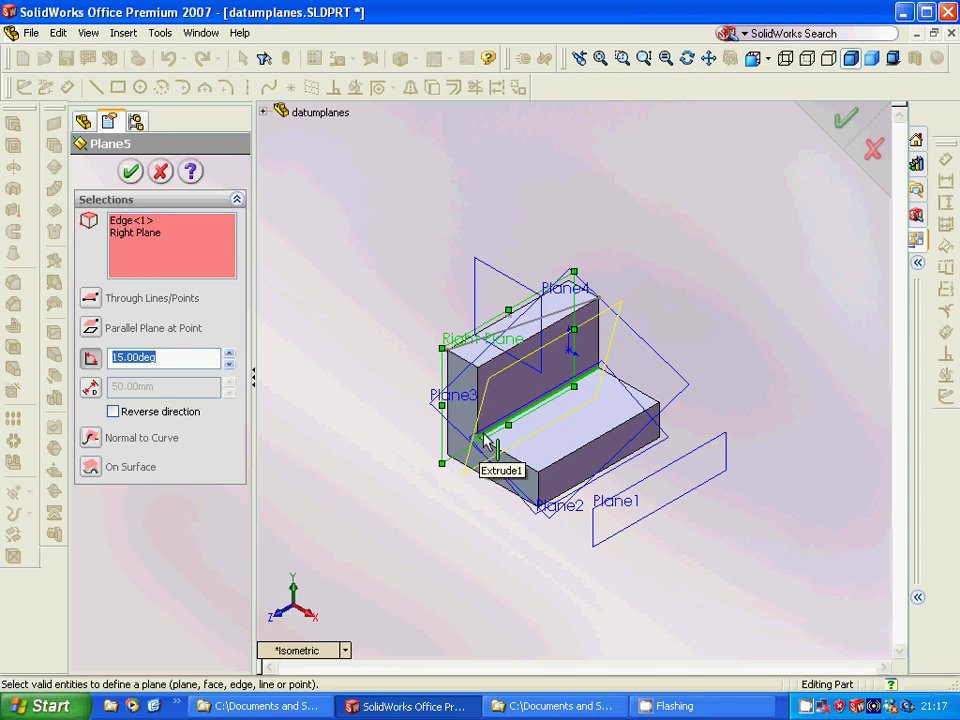
{"action": "left_click", "coordinate": [500, 370]}
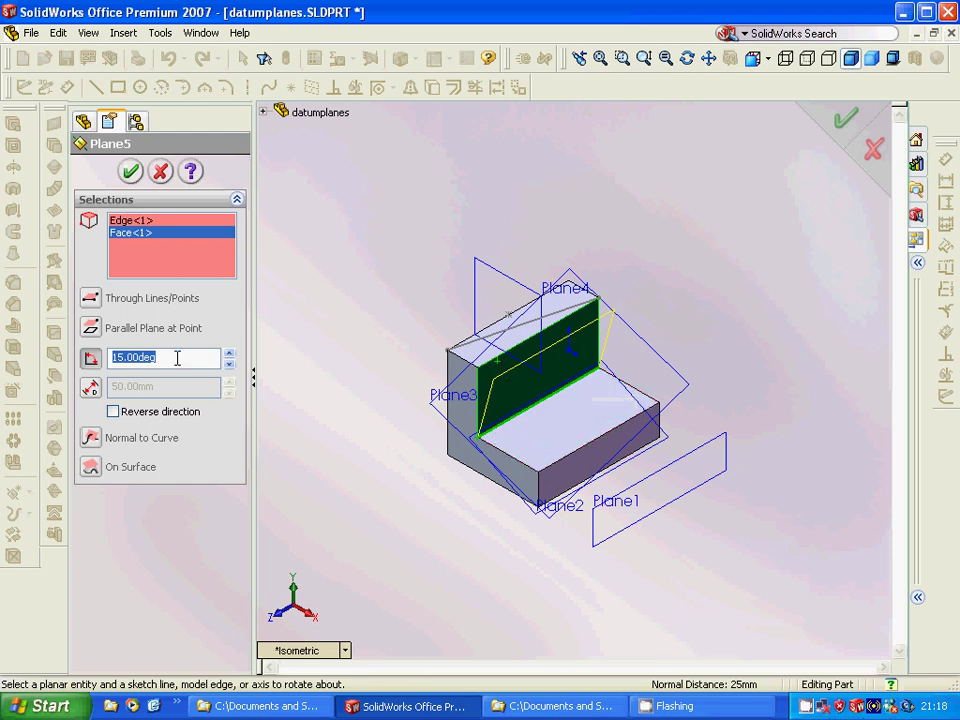
{"action": "left_click", "coordinate": [130, 170]}
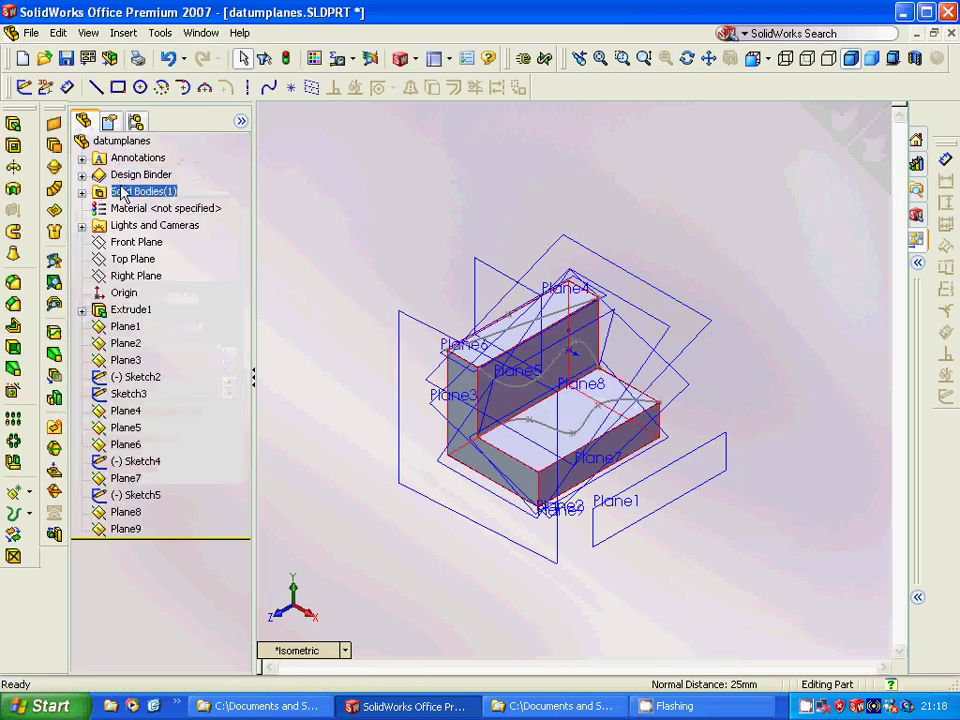
{"action": "left_click", "coordinate": [127, 446]}
{"action": "right_click", "coordinate": [130, 448]}
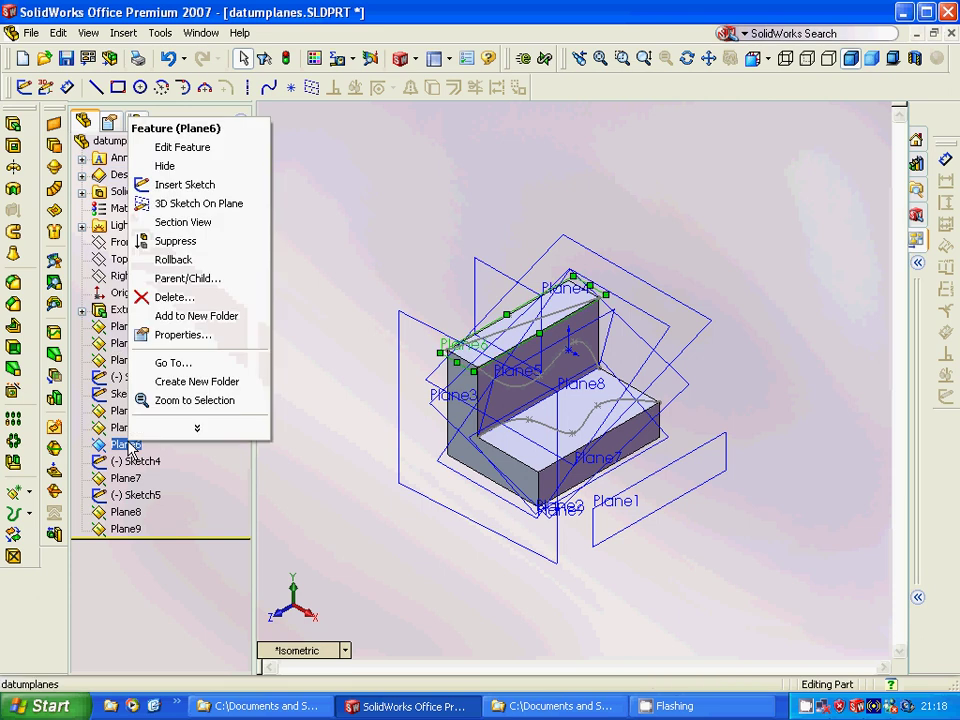
{"action": "left_click", "coordinate": [188, 148]}
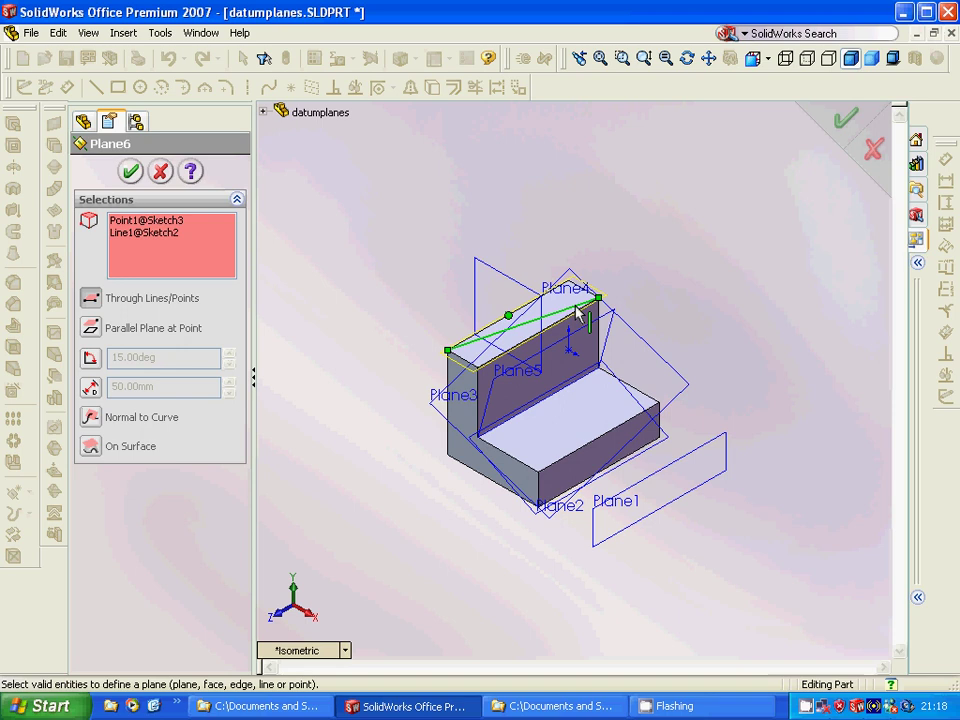
{"action": "key", "text": "Return"}
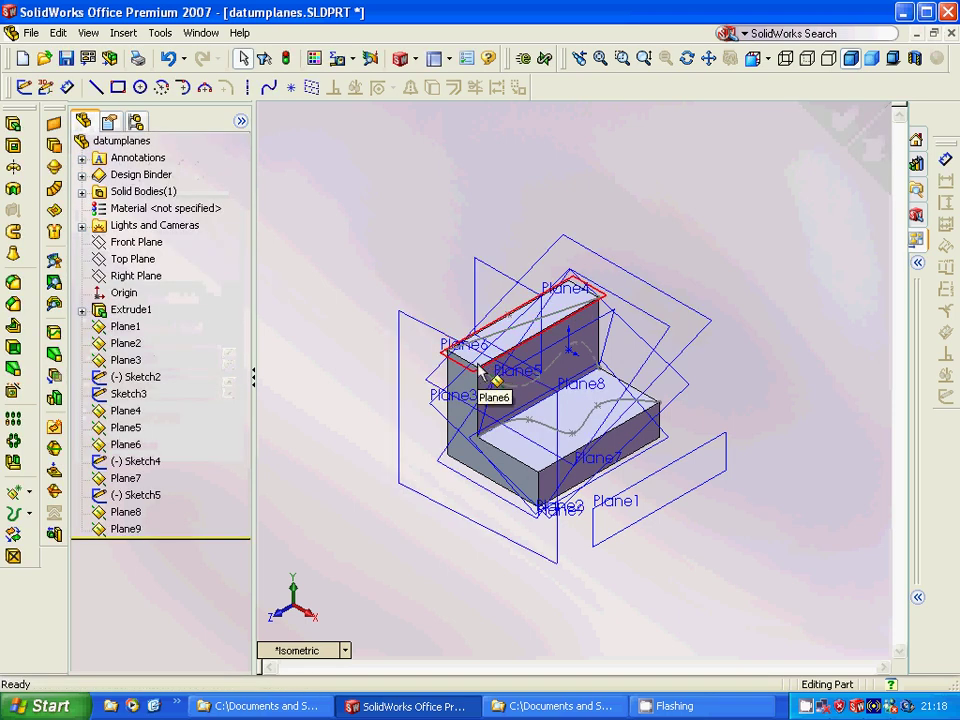
{"action": "left_click", "coordinate": [145, 462]}
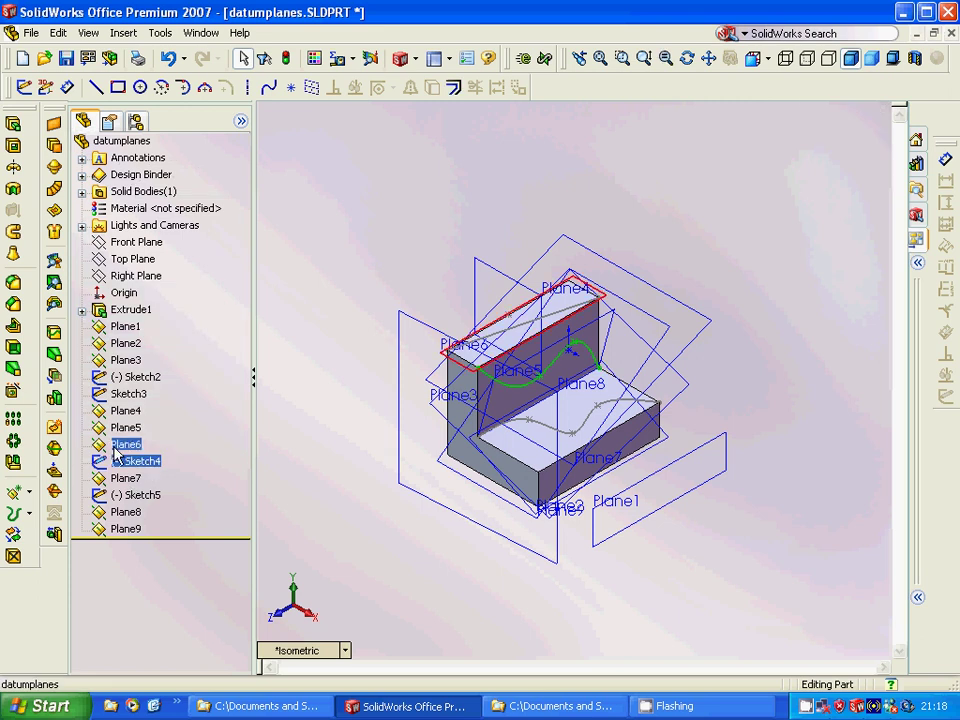
{"action": "left_click", "coordinate": [484, 380]}
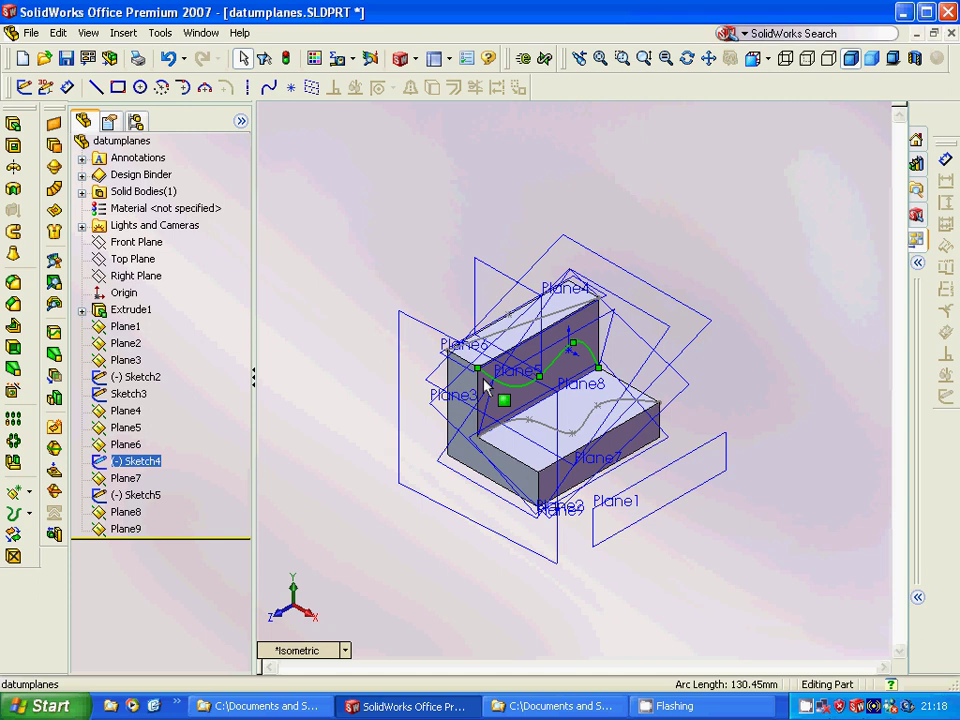
{"action": "left_click", "coordinate": [330, 458]}
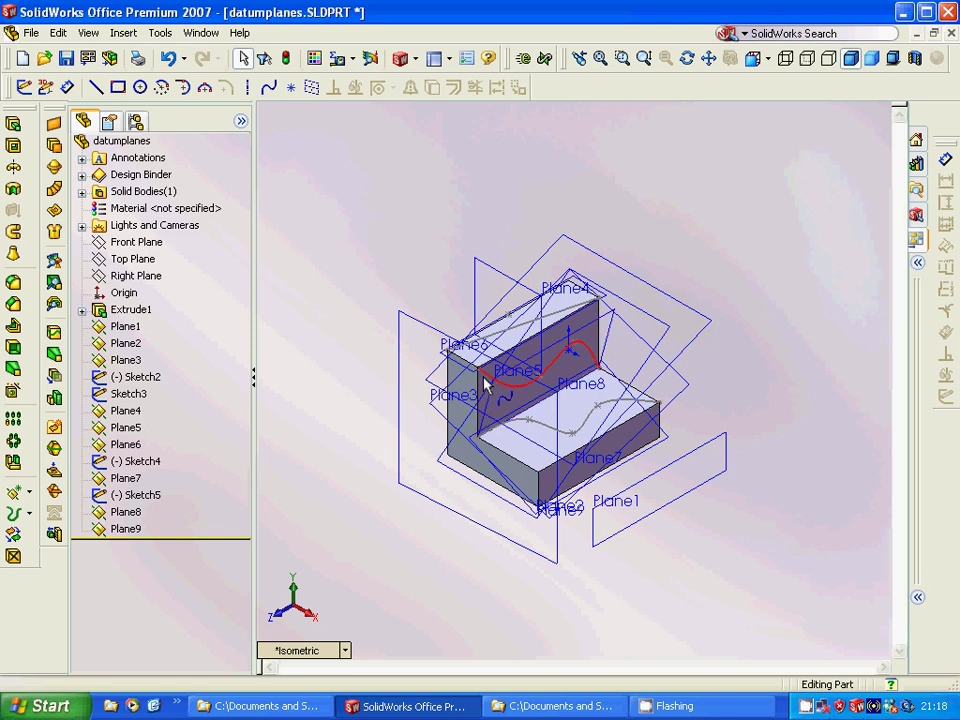
{"action": "left_click", "coordinate": [577, 330]}
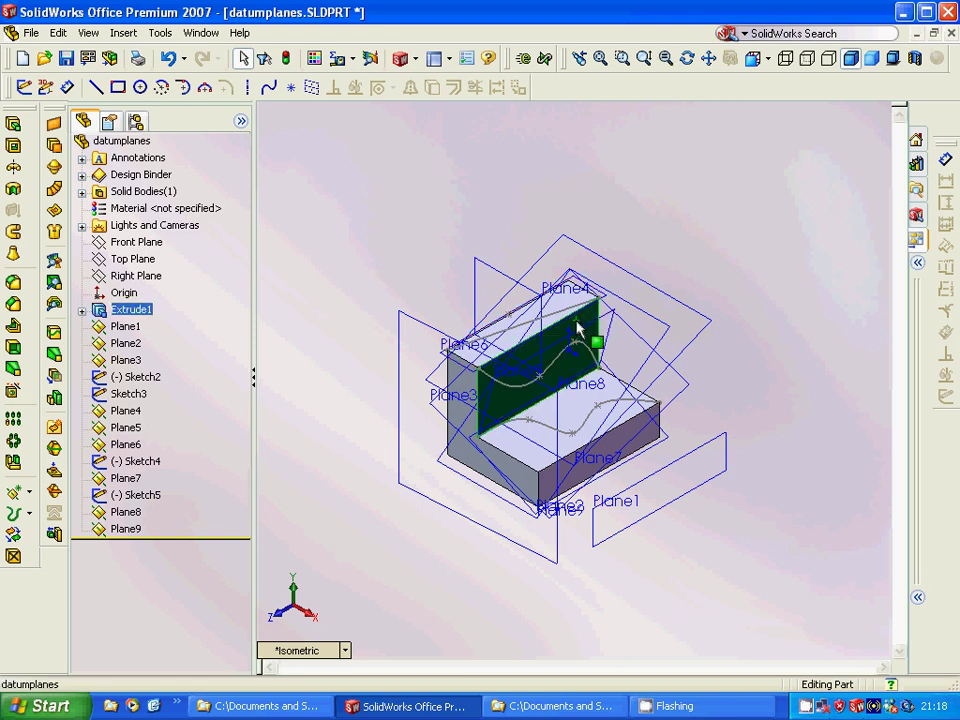
{"action": "right_click", "coordinate": [128, 487]}
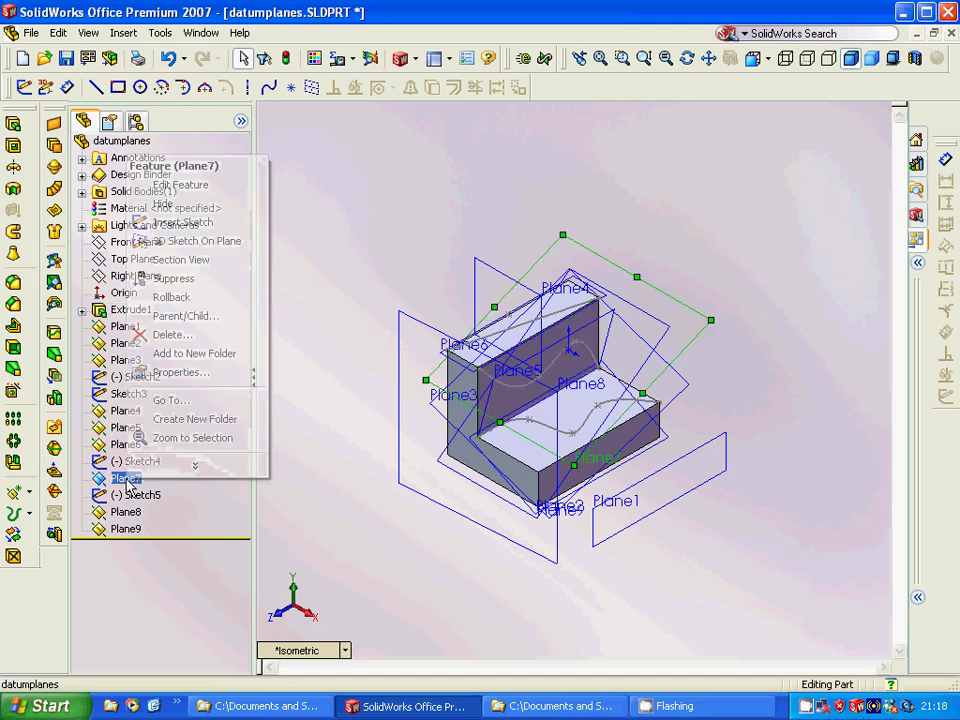
{"action": "left_click", "coordinate": [216, 186]}
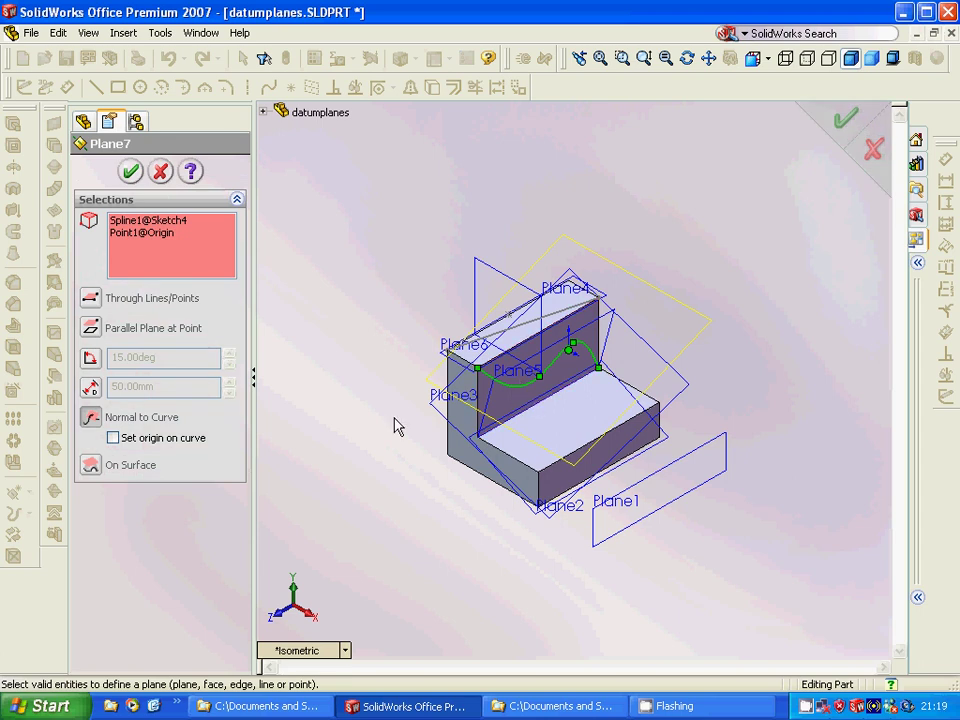
{"action": "left_click", "coordinate": [569, 351]}
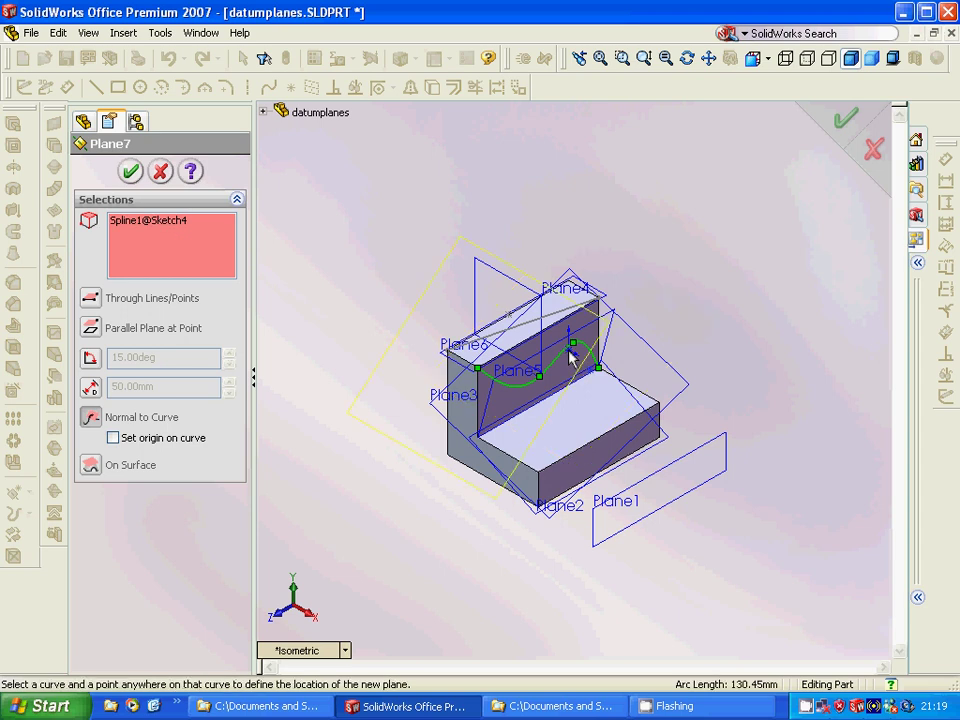
{"action": "left_click", "coordinate": [569, 351]}
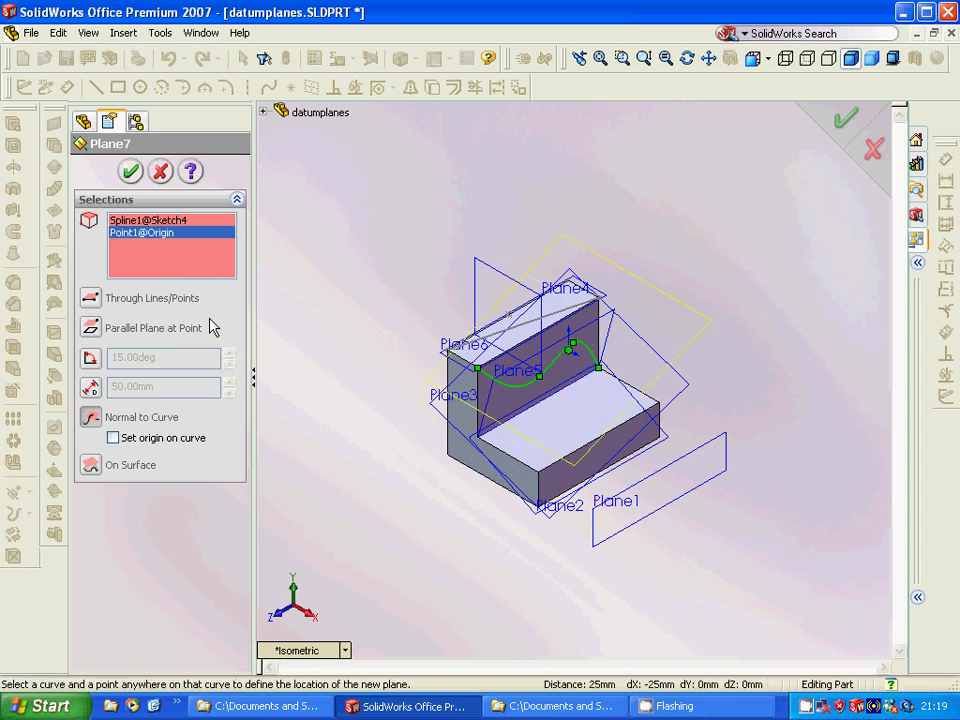
{"action": "key", "text": "Return"}
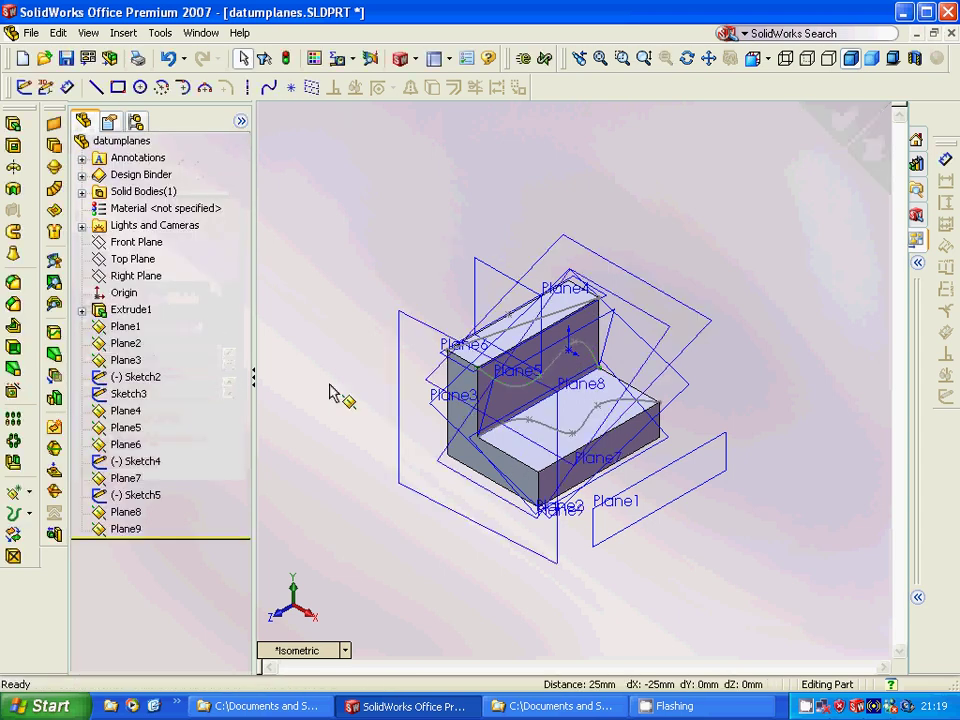
{"action": "left_click", "coordinate": [146, 496]}
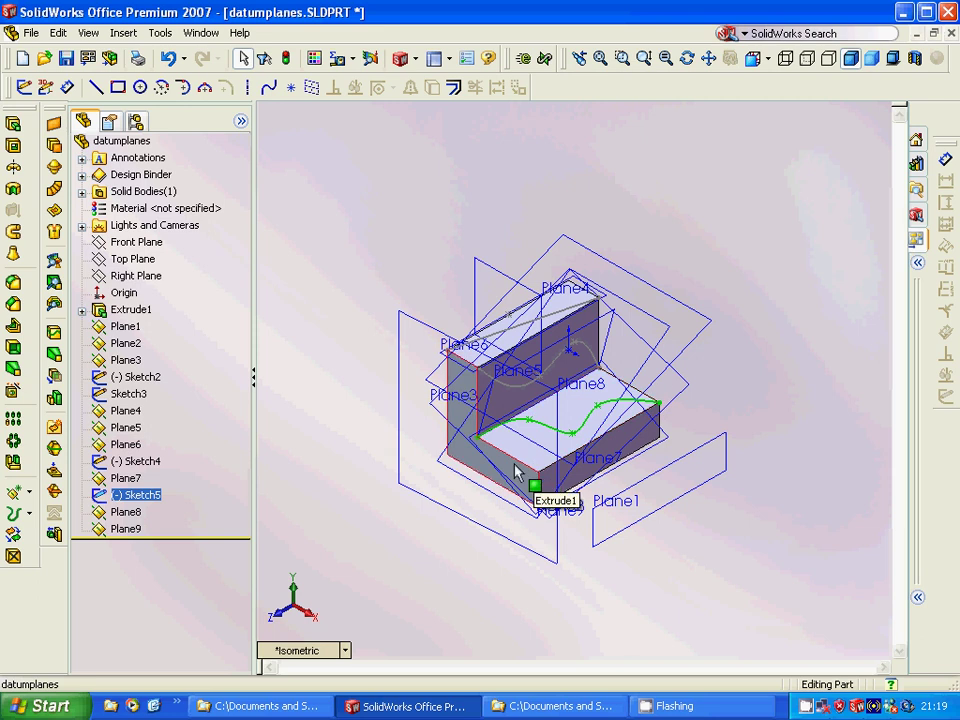
Step: Open Plane8's definition, try then remove the spline's end vertex, and close it
{"action": "right_click", "coordinate": [128, 512]}
{"action": "left_click", "coordinate": [213, 215]}
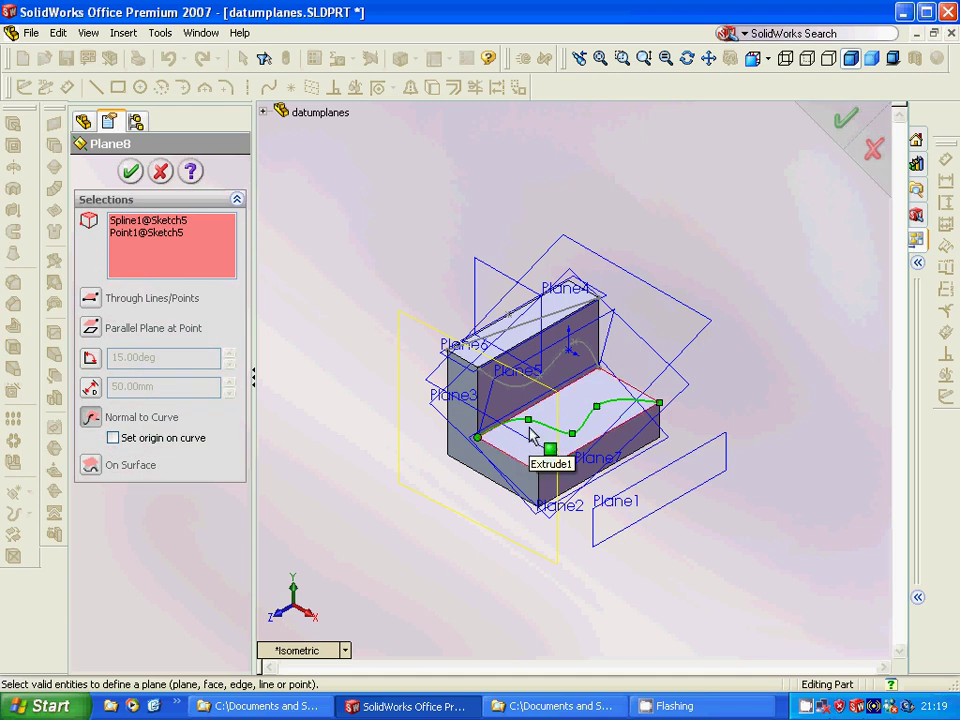
{"action": "left_click", "coordinate": [478, 439]}
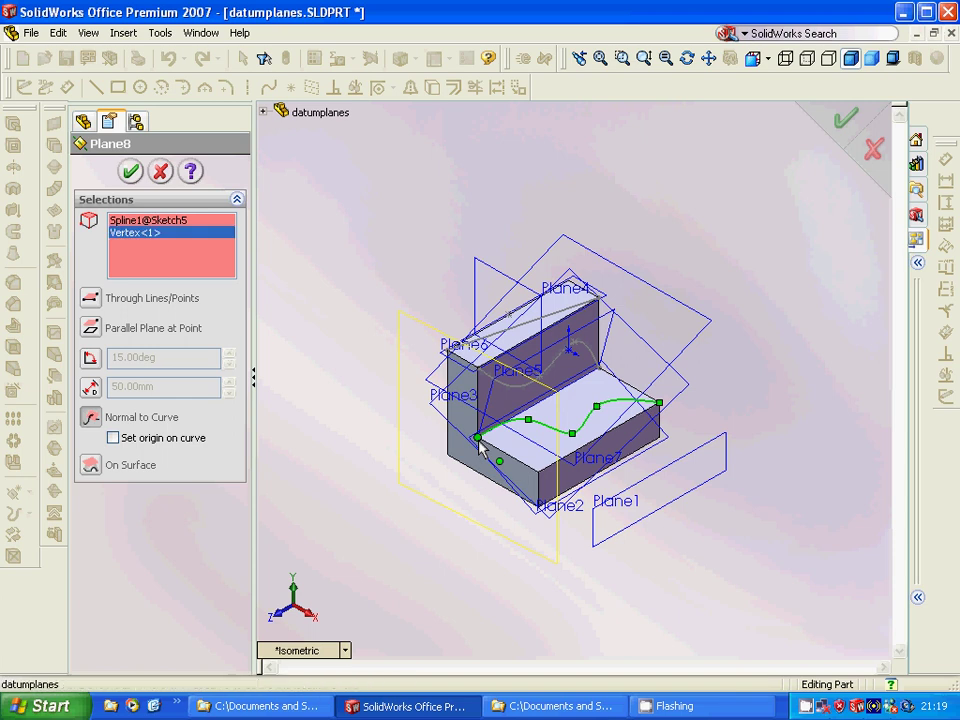
{"action": "left_click", "coordinate": [478, 440]}
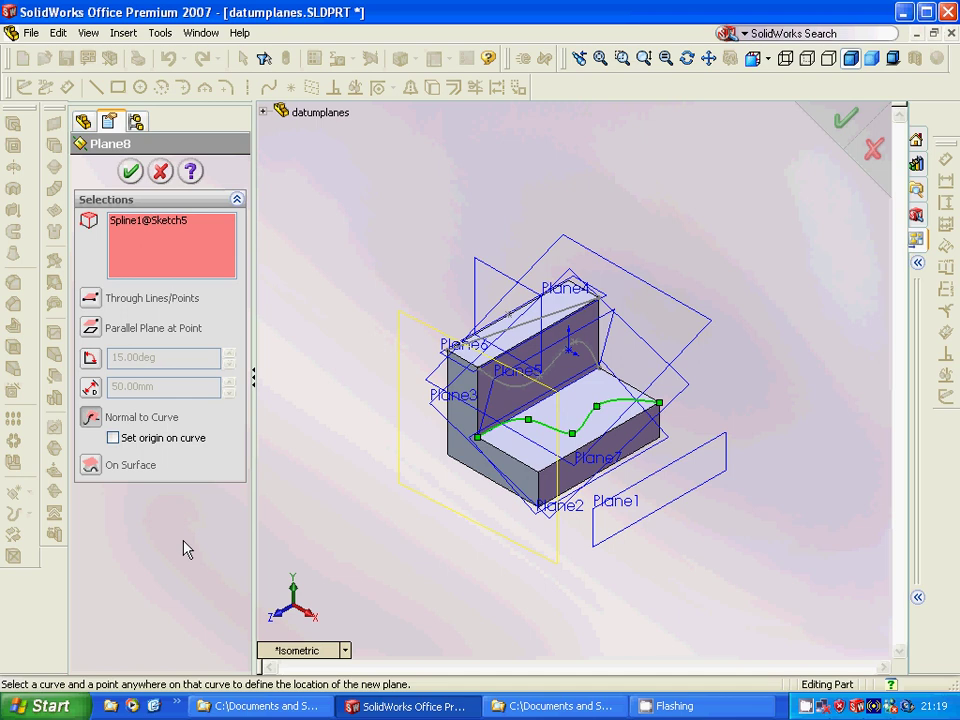
{"action": "left_click", "coordinate": [160, 171]}
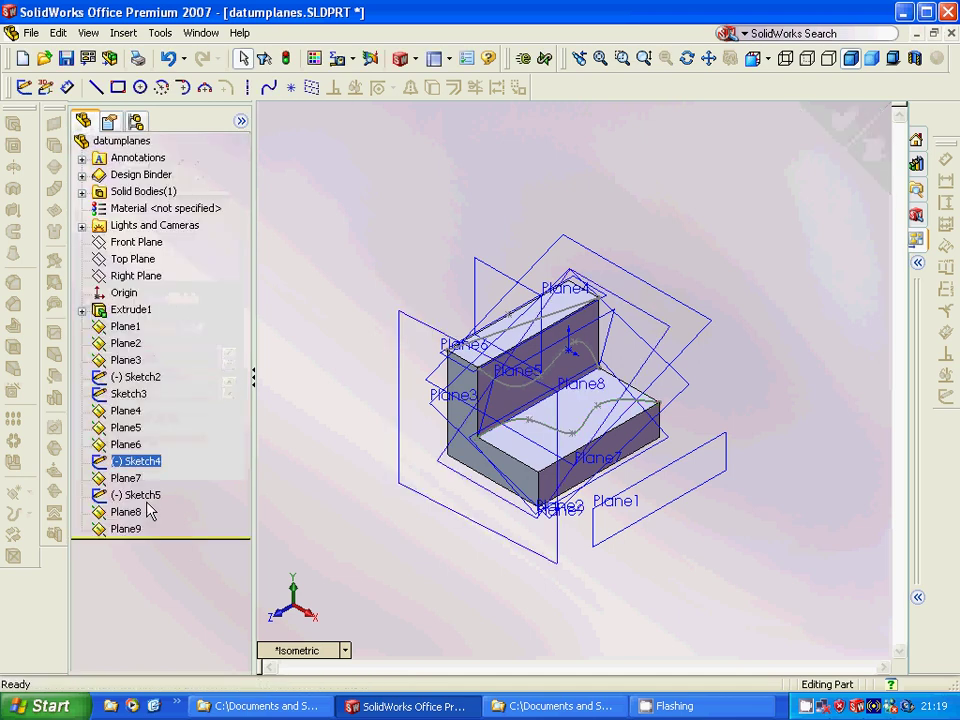
Step: Reopen Plane8 to show its Spline1@Sketch5 and Point1@Sketch5 references, then confirm
{"action": "right_click", "coordinate": [142, 515]}
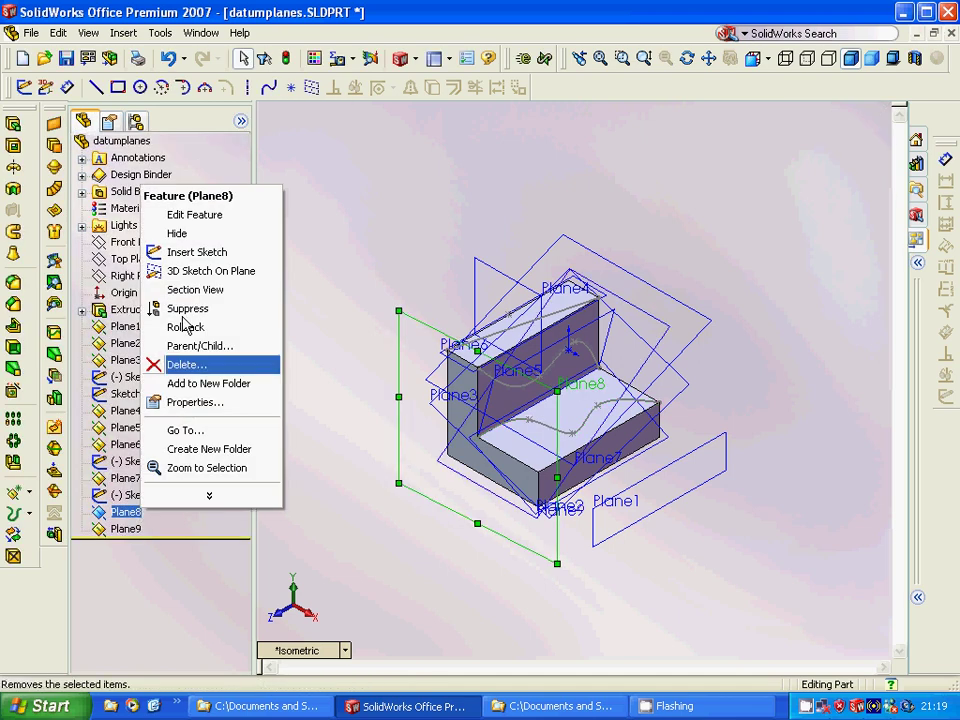
{"action": "left_click", "coordinate": [185, 215]}
{"action": "left_click", "coordinate": [150, 233]}
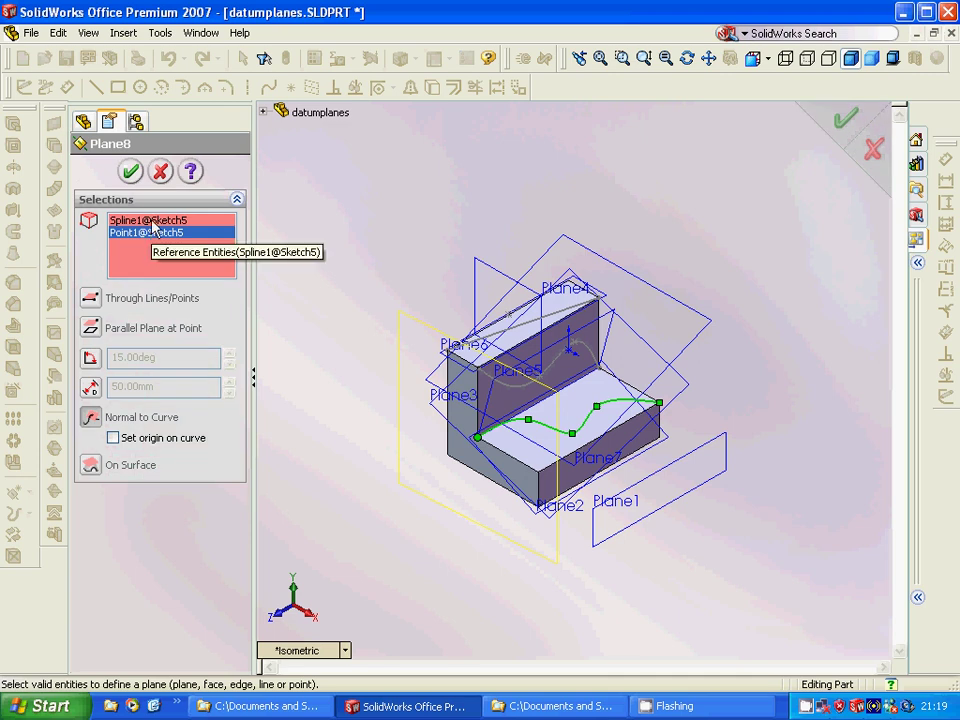
{"action": "left_click", "coordinate": [148, 221]}
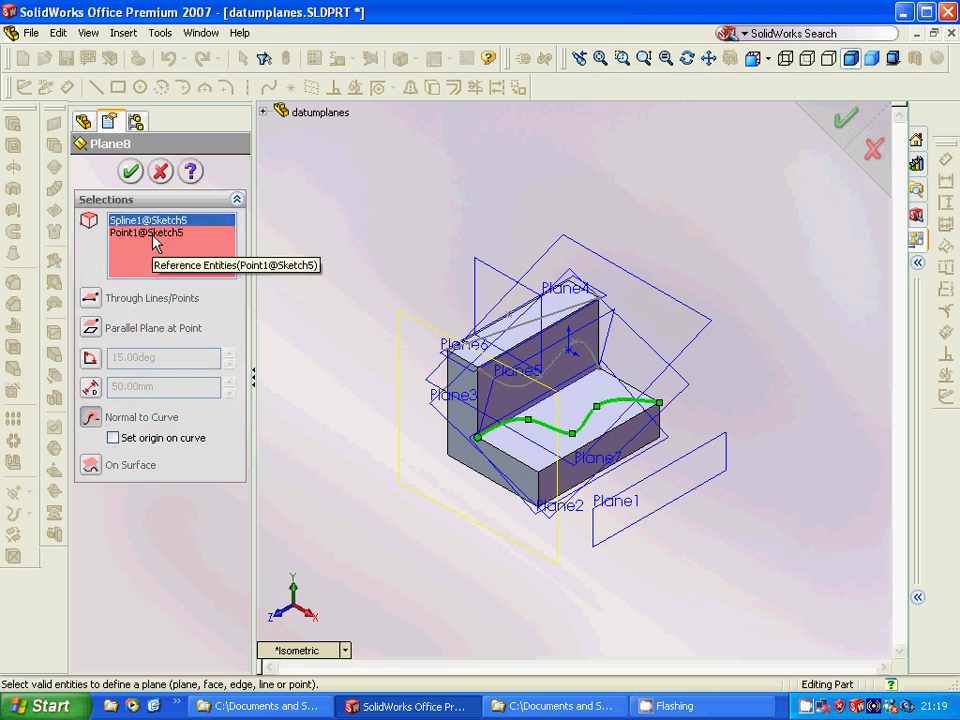
{"action": "left_click", "coordinate": [130, 171]}
{"action": "left_click", "coordinate": [131, 530]}
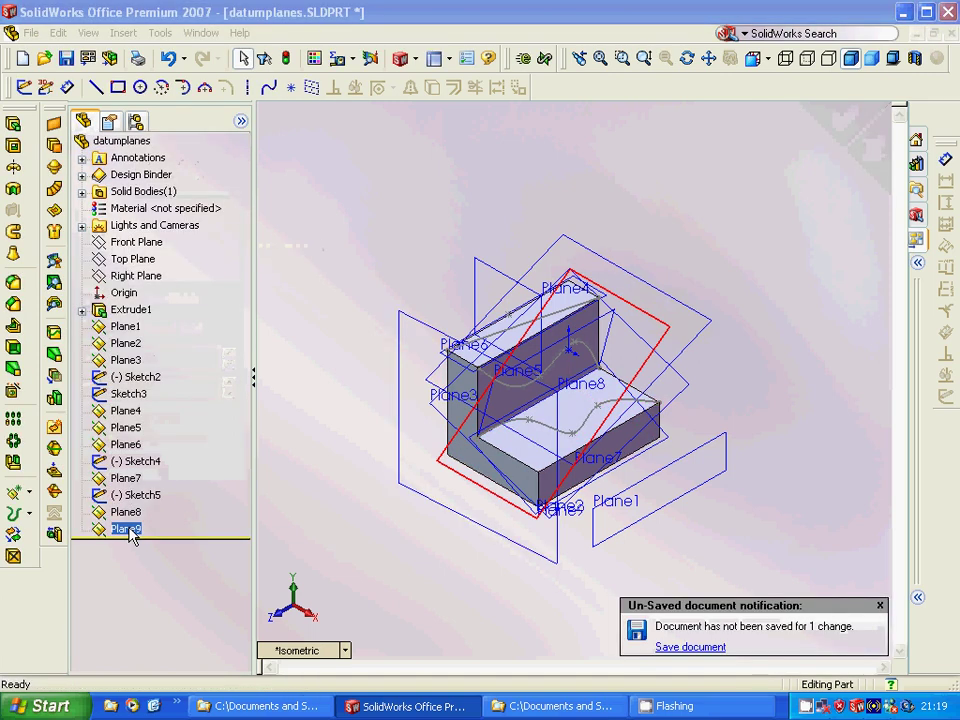
{"action": "right_click", "coordinate": [131, 530]}
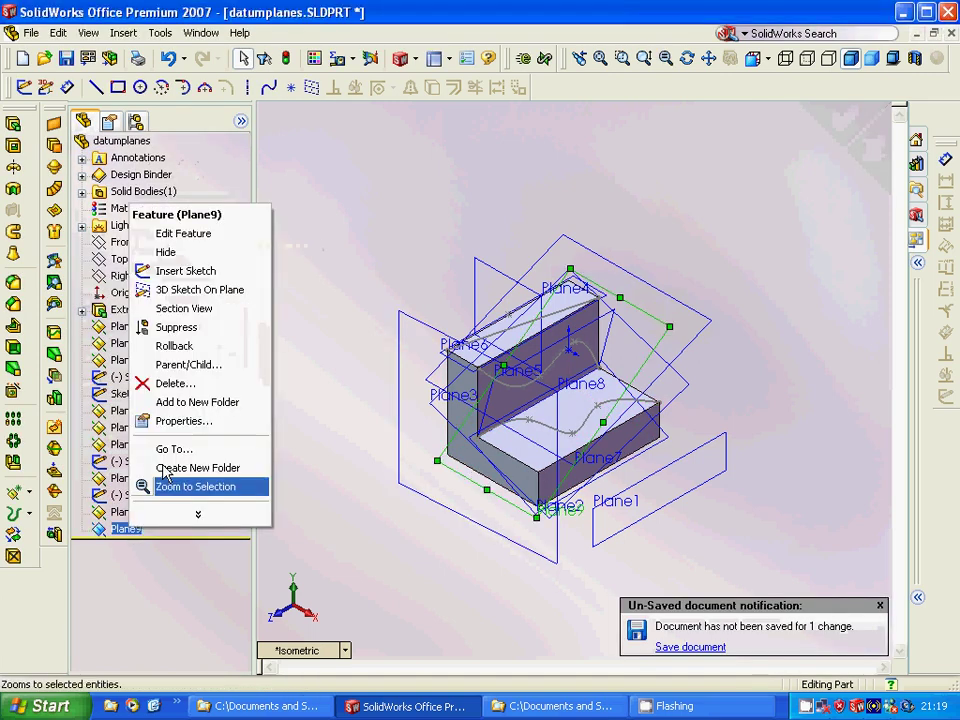
{"action": "left_click", "coordinate": [201, 241]}
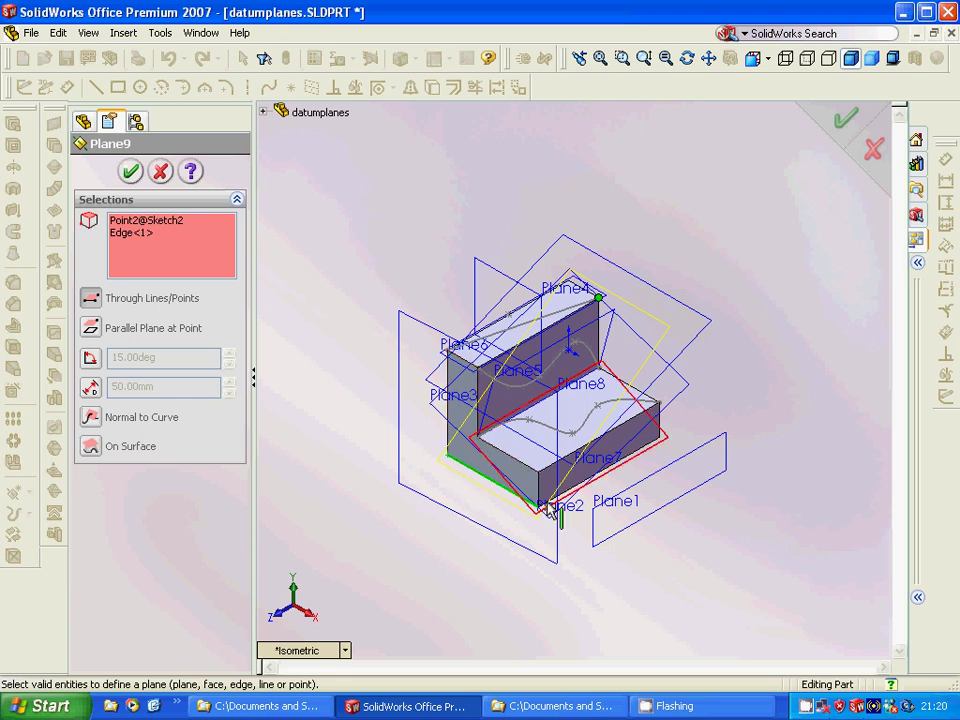
{"action": "left_click", "coordinate": [131, 172]}
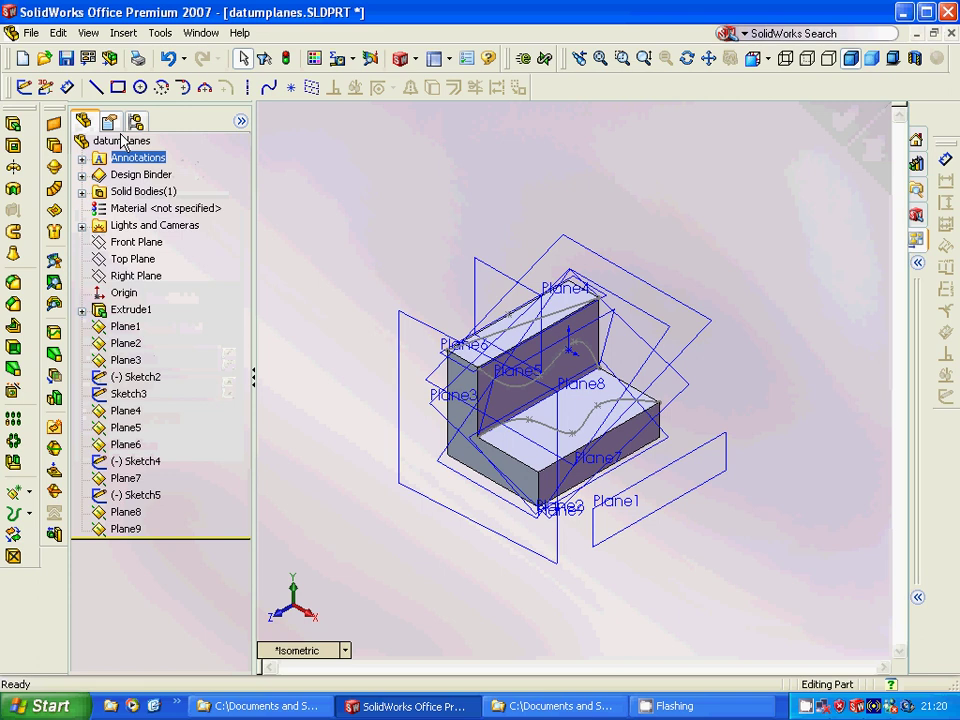
{"action": "left_click", "coordinate": [122, 141]}
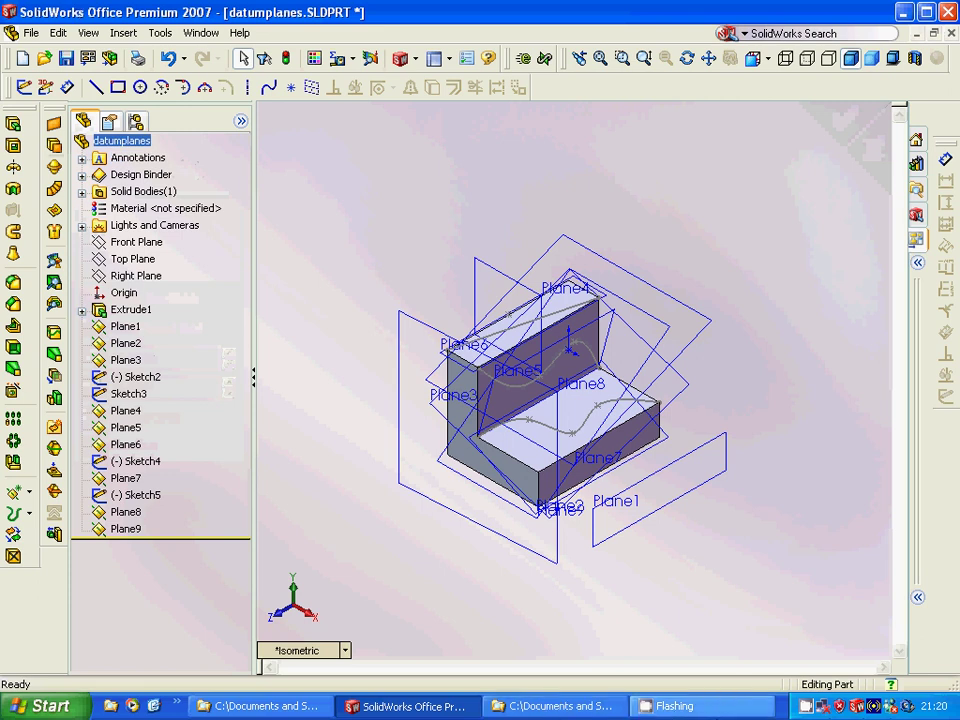
{"action": "key", "text": "Escape"}
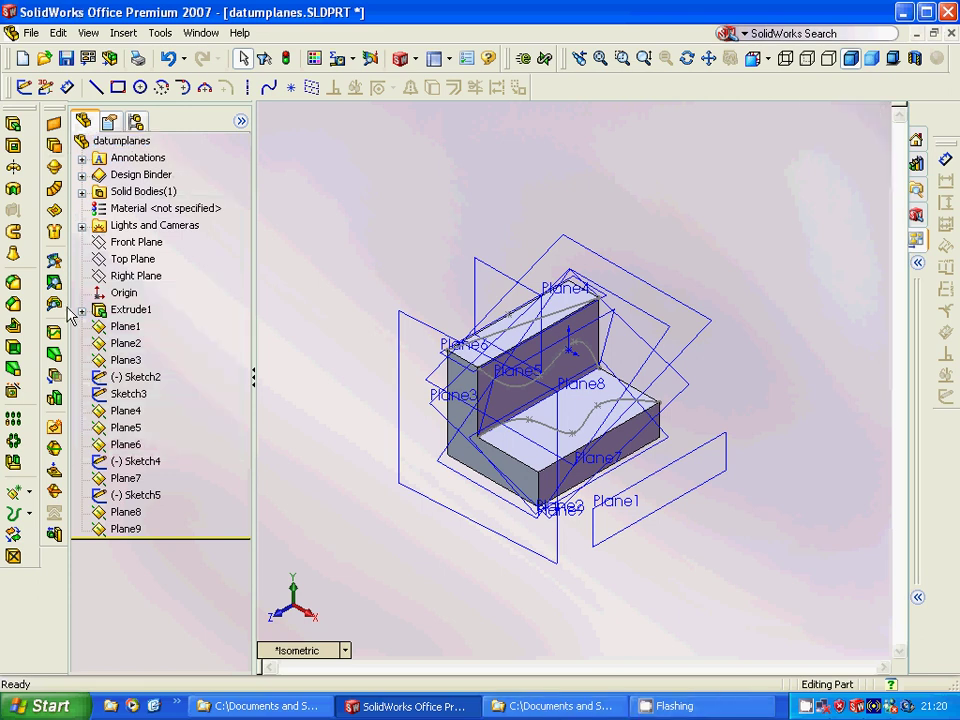
Step: Close datumplanes from the File menu, answering Nej to discard its changes
{"action": "left_click", "coordinate": [31, 32]}
{"action": "left_click", "coordinate": [46, 92]}
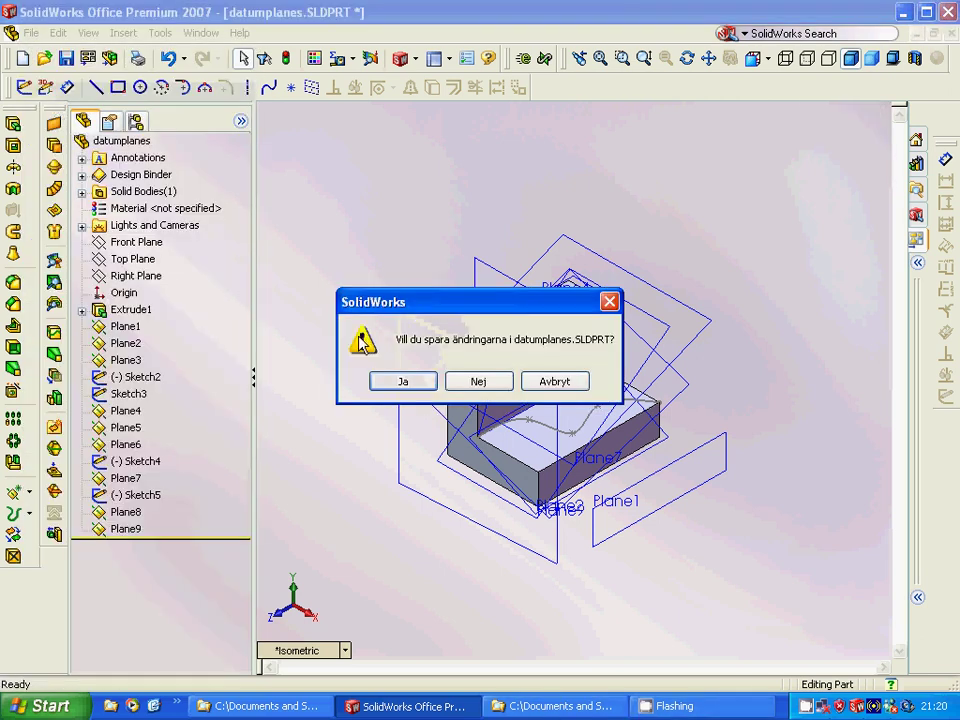
{"action": "left_click", "coordinate": [478, 381]}
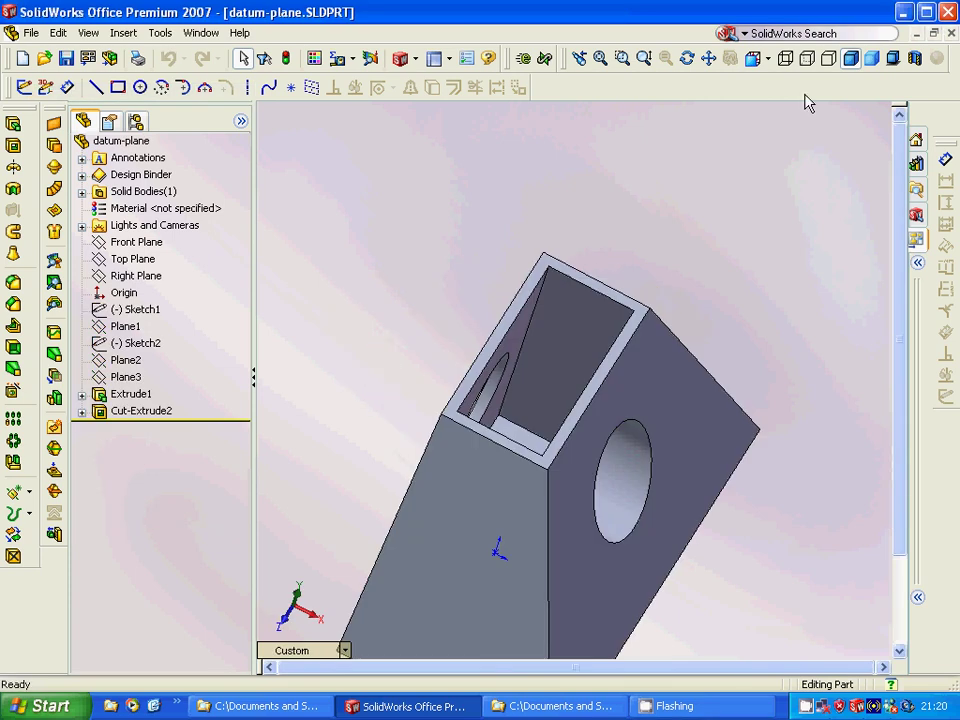
{"action": "left_click", "coordinate": [710, 60]}
Step: Highlight Plane1, Sketch1's line, Sketch2's right-edge line, Cut-Extrude2 and Extrude1 on the part
{"action": "left_click_drag", "start_coordinate": [469, 332], "coordinate": [523, 246]}
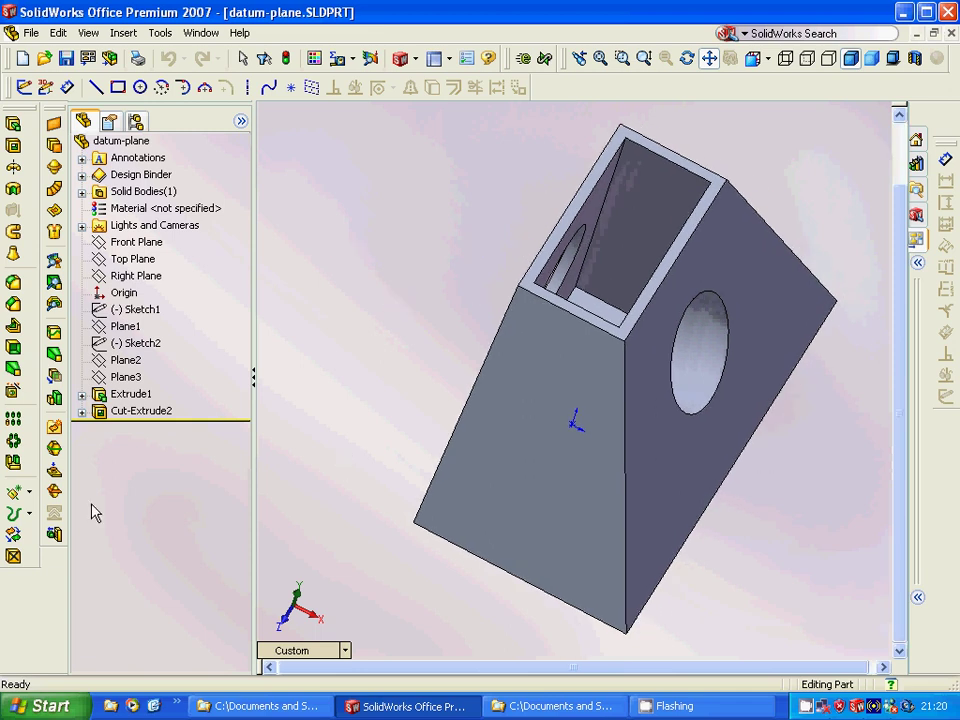
{"action": "left_click", "coordinate": [126, 326]}
{"action": "left_click", "coordinate": [140, 311]}
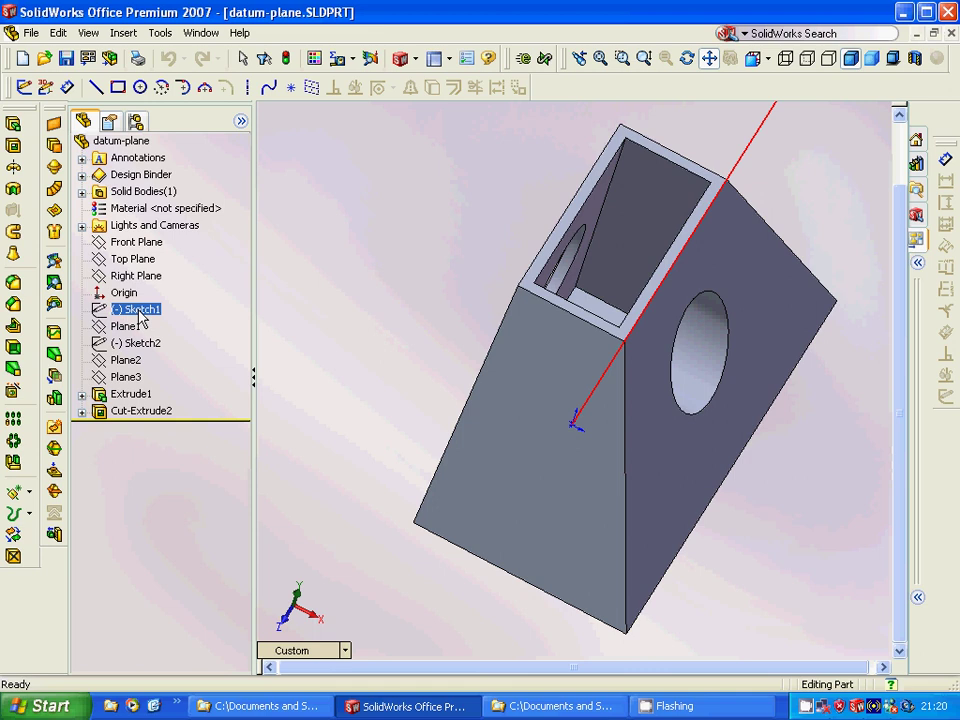
{"action": "left_click", "coordinate": [134, 346]}
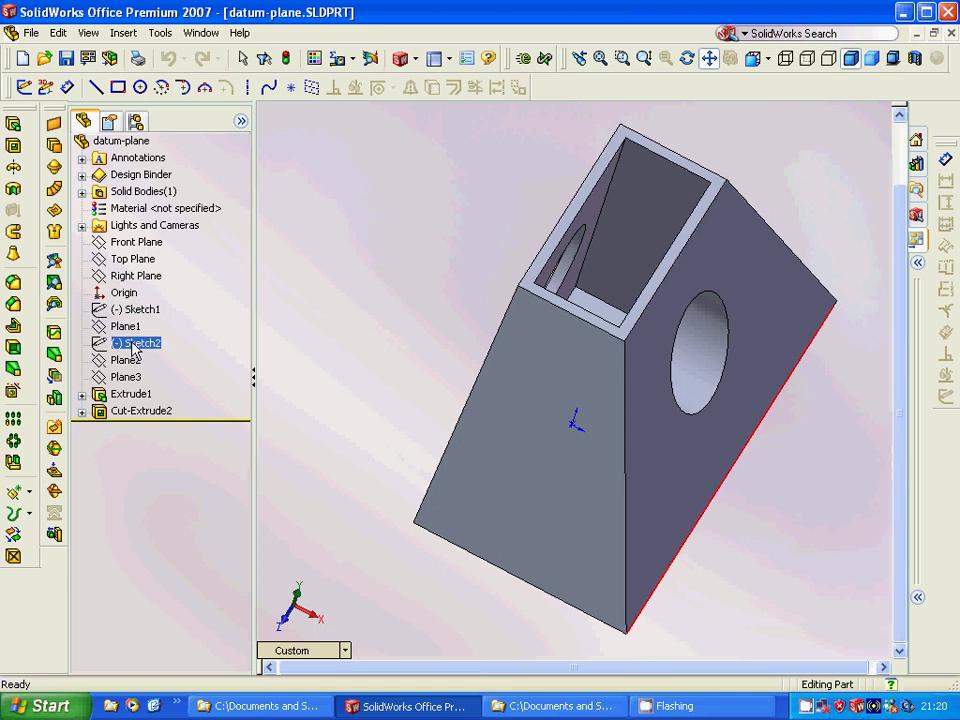
{"action": "left_click", "coordinate": [140, 410]}
{"action": "left_click", "coordinate": [120, 395]}
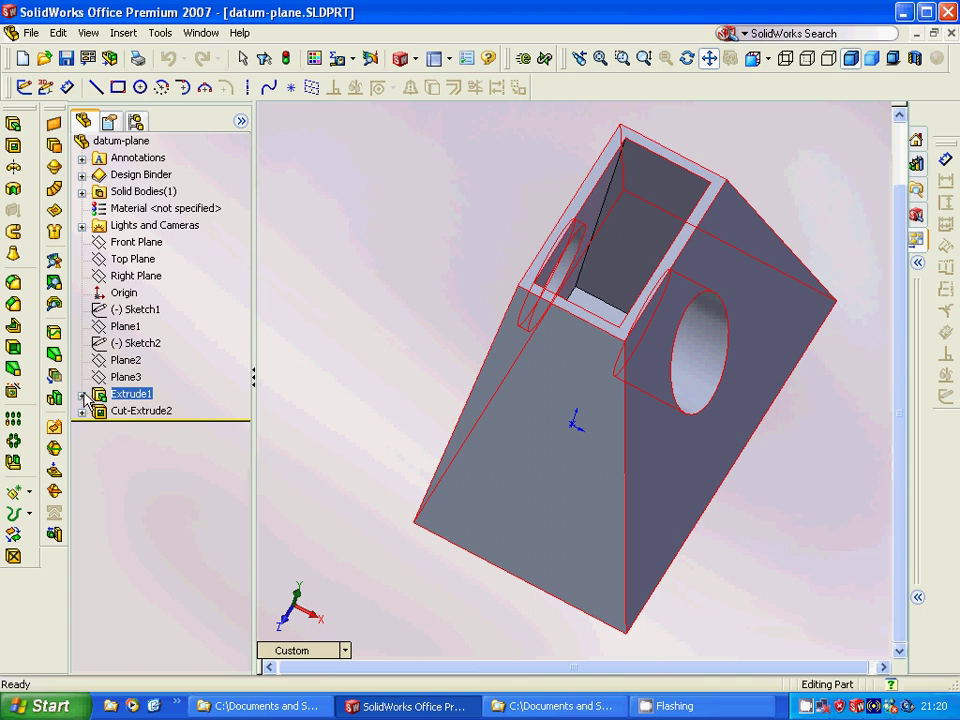
Step: Expand Extrude1 and show its Sketch3 profile alongside the Cut-Extrude2 feature
{"action": "left_click", "coordinate": [81, 395]}
{"action": "left_click", "coordinate": [156, 411]}
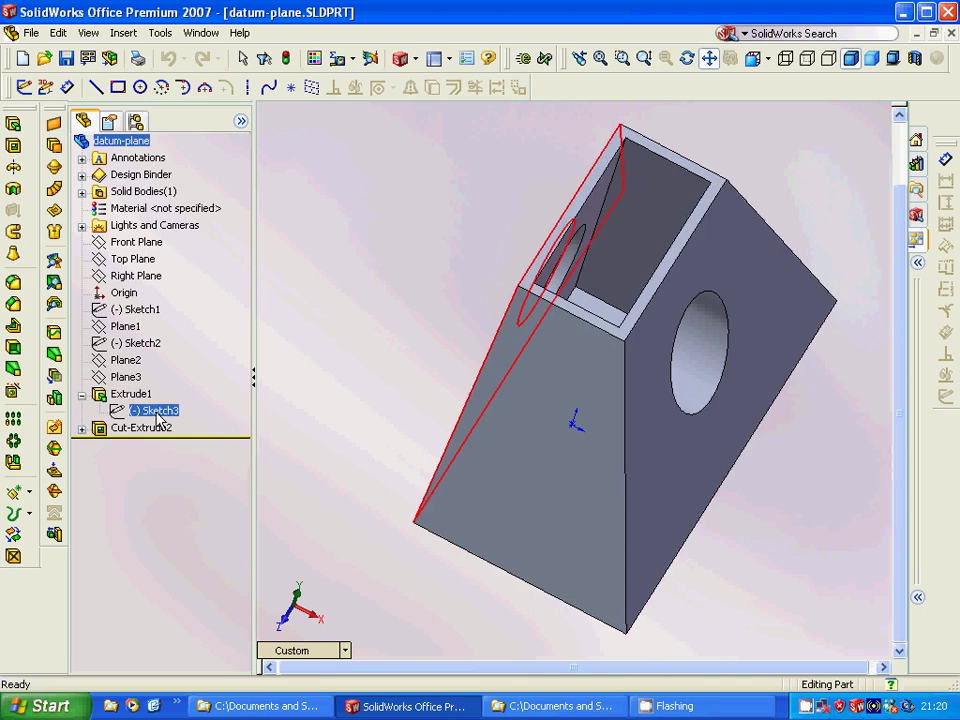
{"action": "left_click", "coordinate": [152, 428]}
{"action": "left_click", "coordinate": [297, 362]}
{"action": "left_click", "coordinate": [120, 395]}
{"action": "left_click", "coordinate": [156, 411]}
Step: Show where the Top, Front and Right default planes lie on the part
{"action": "left_click", "coordinate": [150, 259]}
{"action": "left_click", "coordinate": [150, 242]}
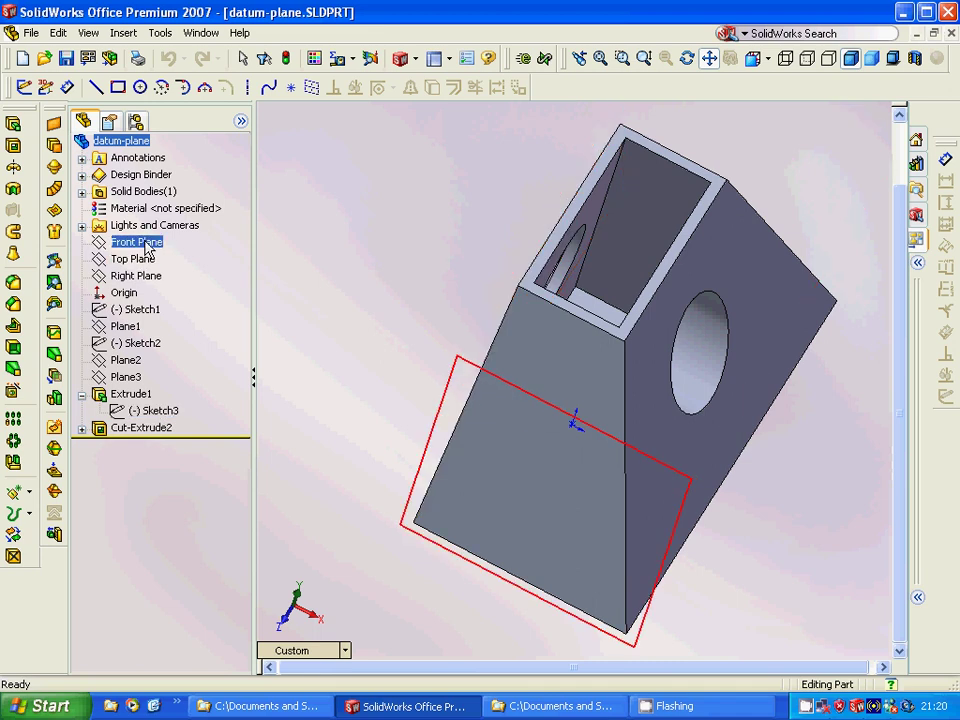
{"action": "left_click", "coordinate": [145, 260]}
{"action": "left_click", "coordinate": [145, 275]}
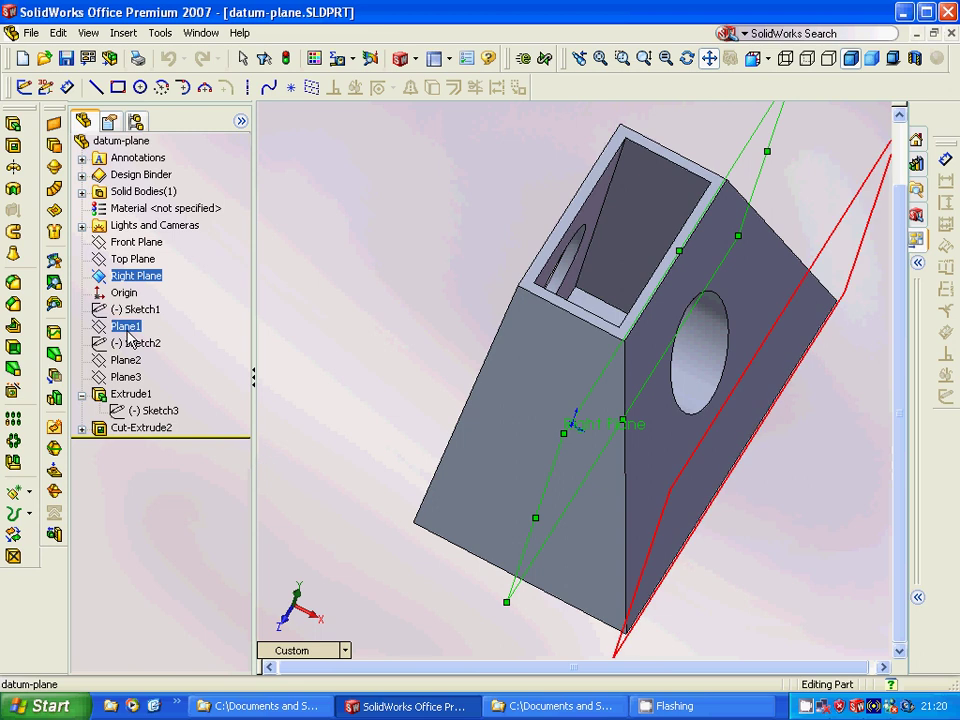
Step: Show Plane1, Plane2 and Plane3 with their outlines, then the Sketch3 profile
{"action": "left_click", "coordinate": [127, 330]}
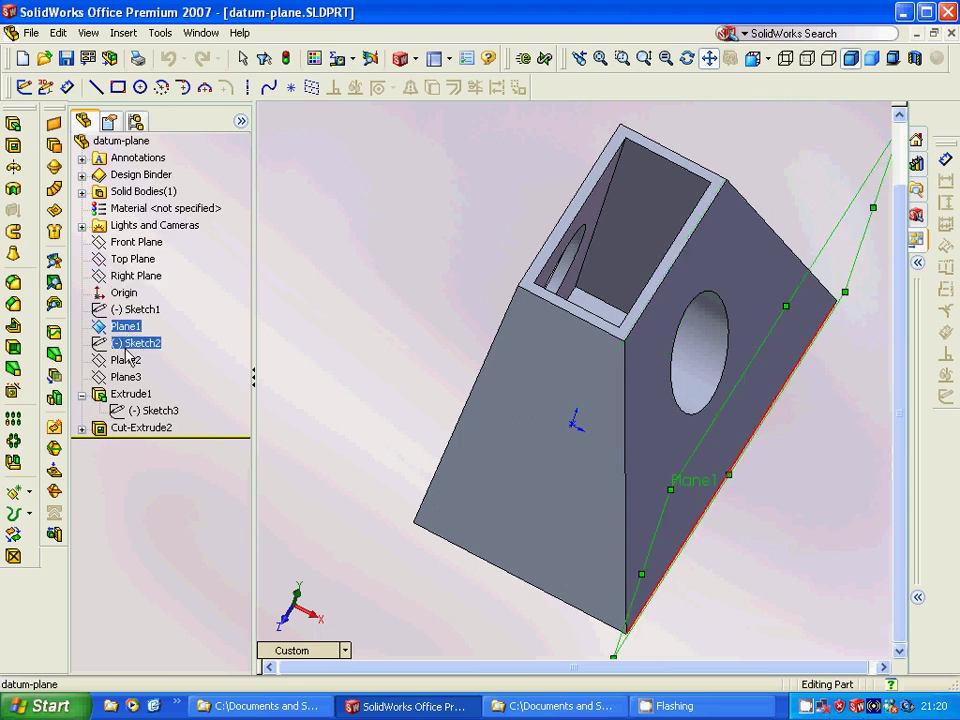
{"action": "left_click", "coordinate": [125, 360]}
{"action": "left_click", "coordinate": [125, 377]}
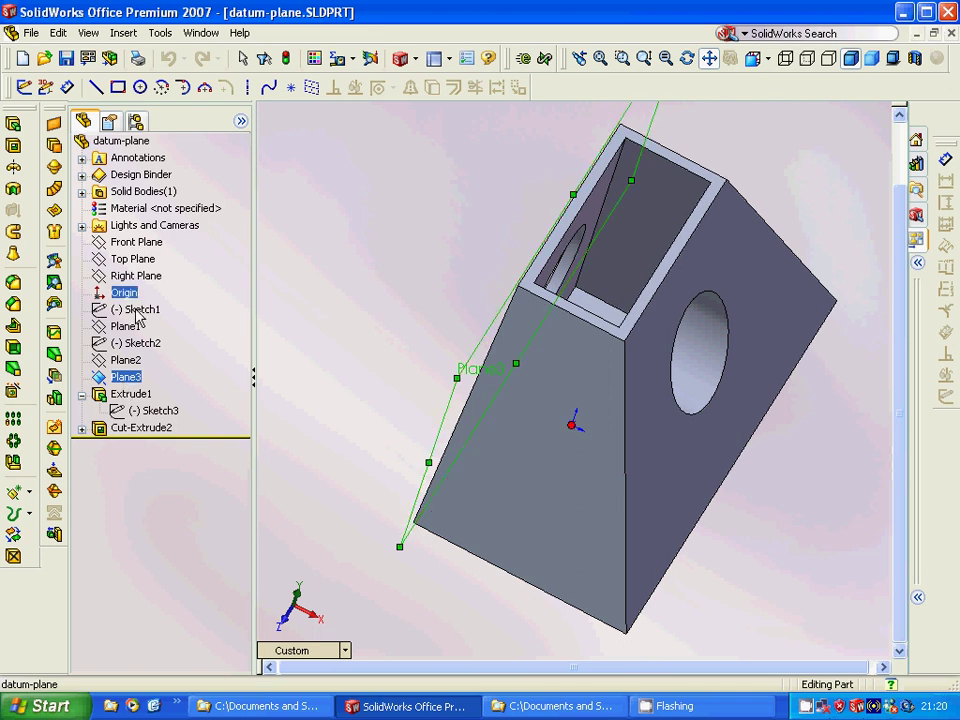
{"action": "left_click", "coordinate": [156, 412]}
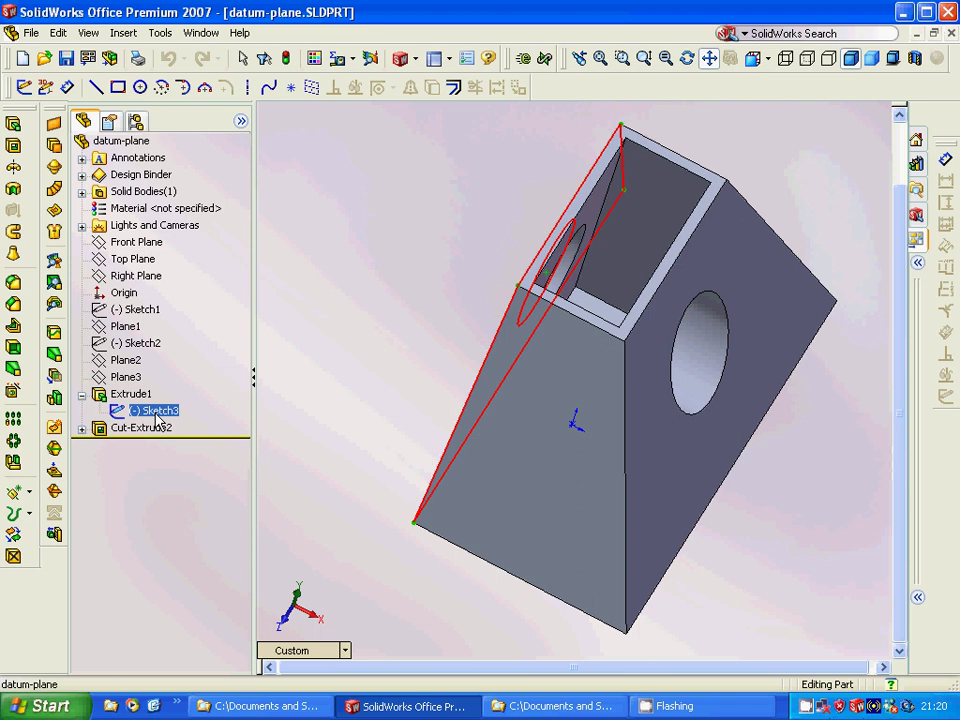
Step: Rotate and pan the part to its far side, then select Extrude1 and orbit to the cut opening
{"action": "left_click_drag", "start_coordinate": [354, 405], "coordinate": [396, 265]}
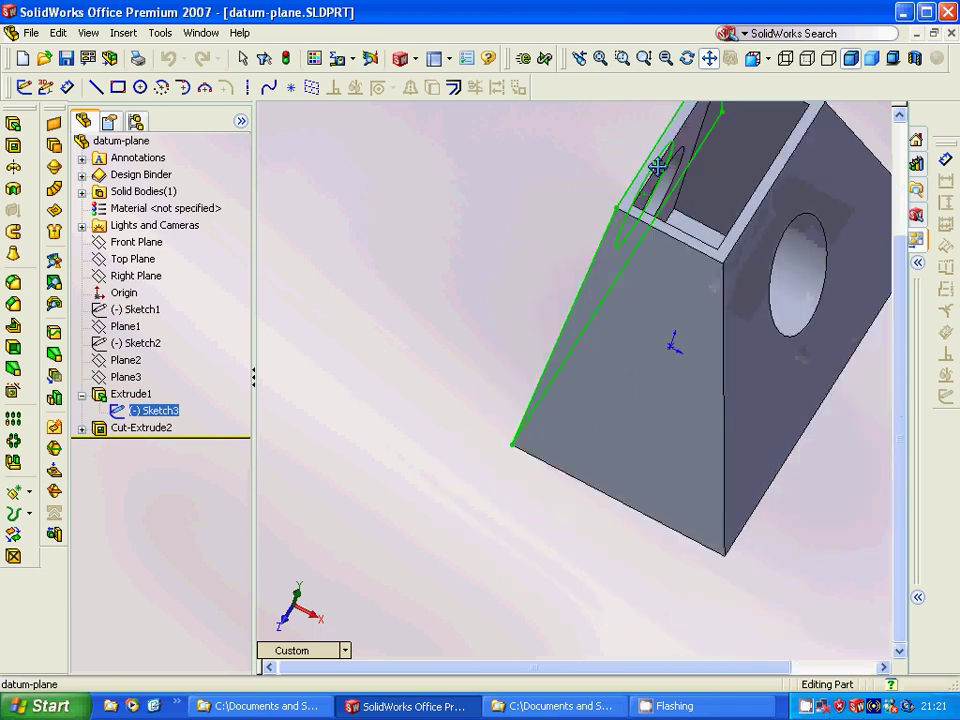
{"action": "left_click", "coordinate": [688, 58]}
{"action": "left_click_drag", "start_coordinate": [502, 302], "coordinate": [585, 300]}
{"action": "key", "text": "Escape"}
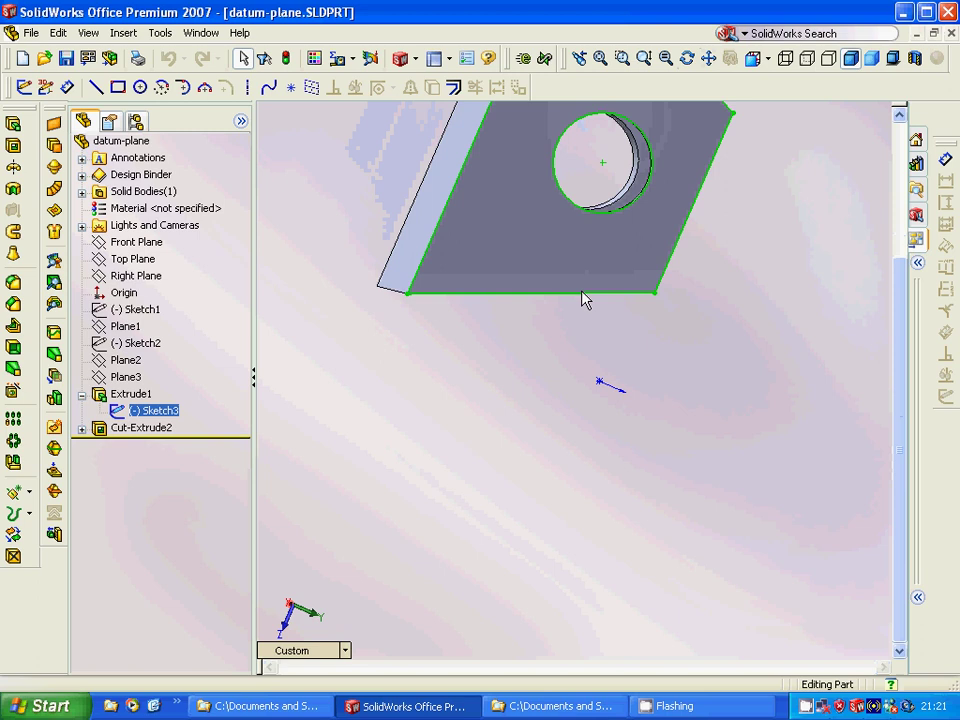
{"action": "left_click", "coordinate": [708, 58]}
{"action": "left_click_drag", "start_coordinate": [576, 253], "coordinate": [492, 468]}
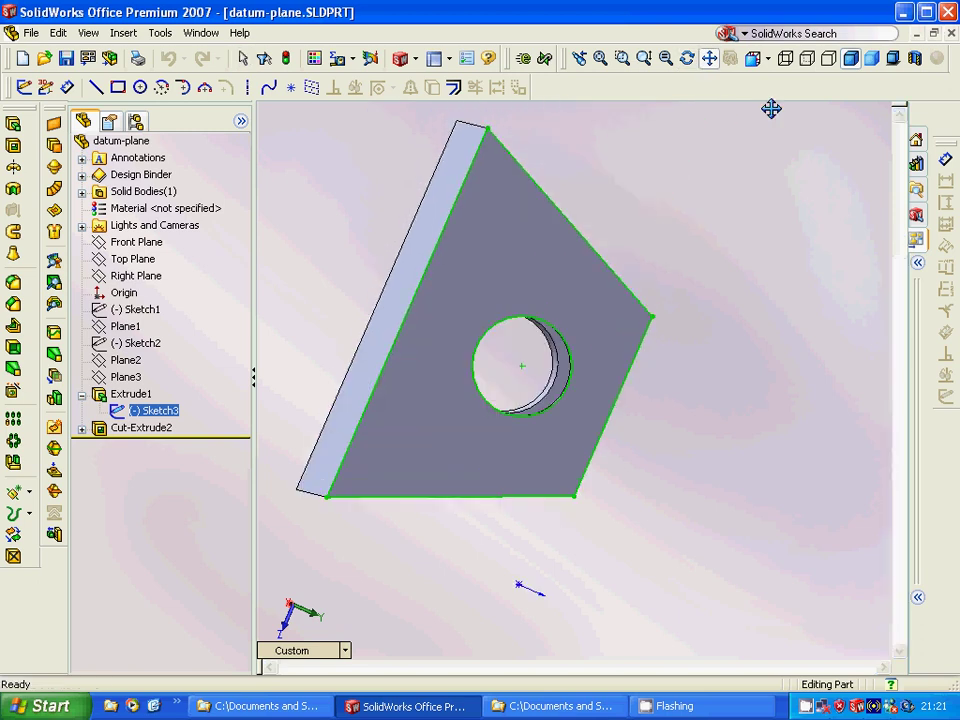
{"action": "left_click", "coordinate": [708, 58]}
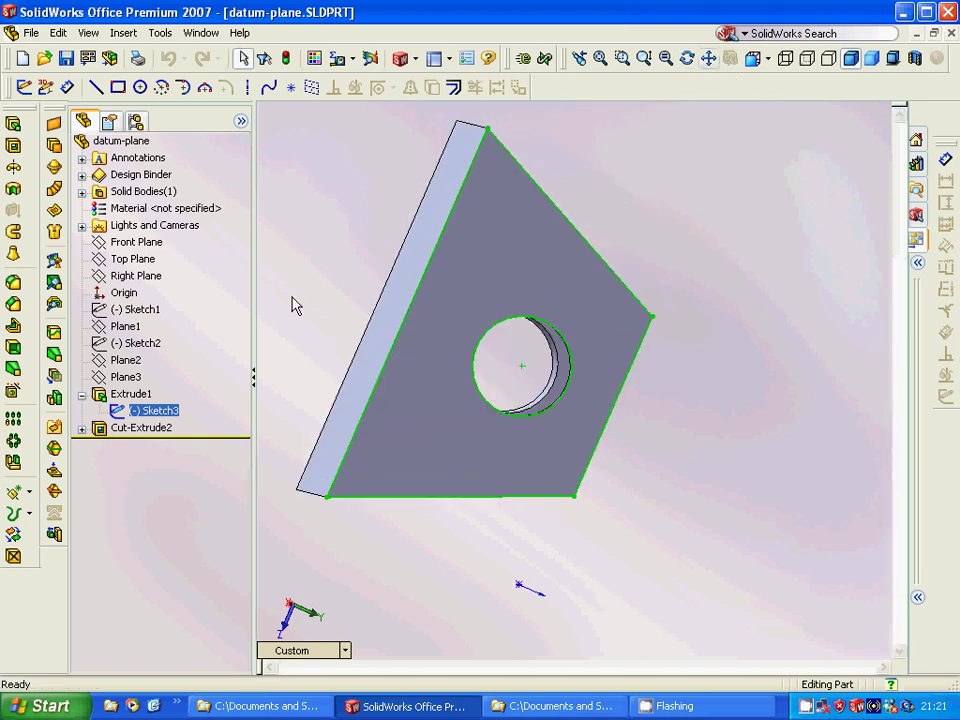
{"action": "left_click", "coordinate": [130, 394]}
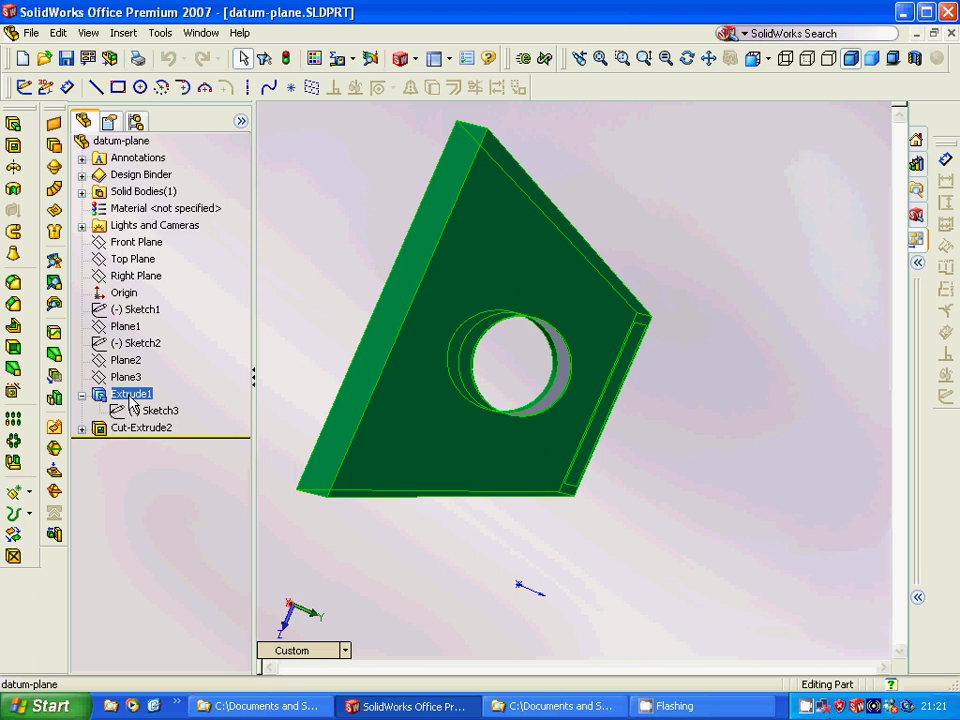
{"action": "middle_click_drag", "start_coordinate": [348, 312], "coordinate": [243, 207]}
Step: Review Cut-Extrude2 and its Sketch4 rectangle on the part, then collapse the feature
{"action": "right_click", "coordinate": [244, 208]}
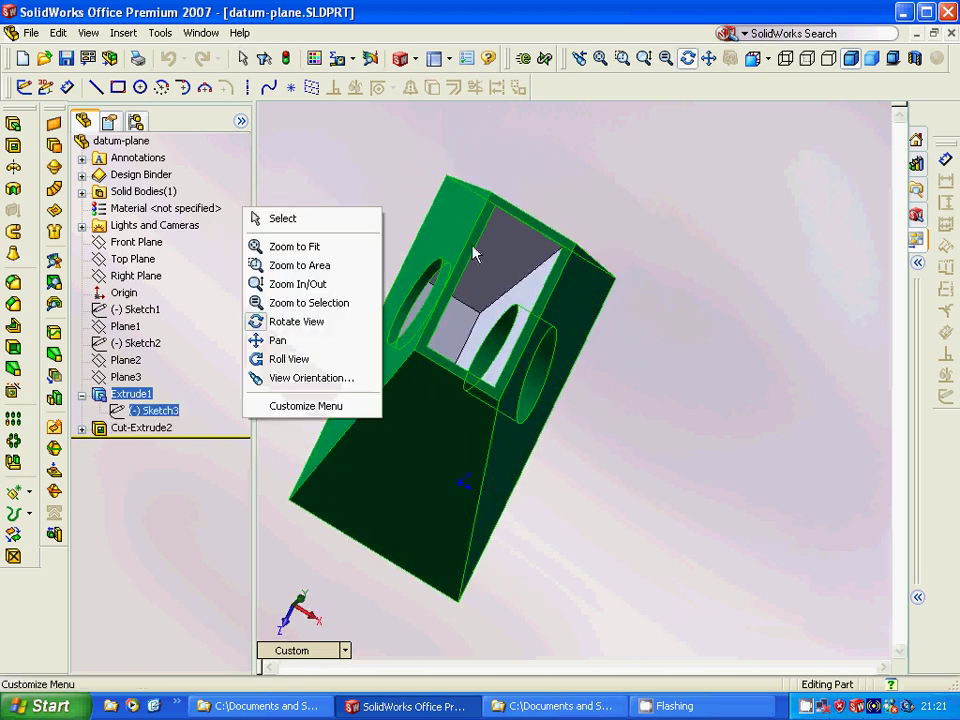
{"action": "key", "text": "Escape"}
{"action": "key", "text": "Escape"}
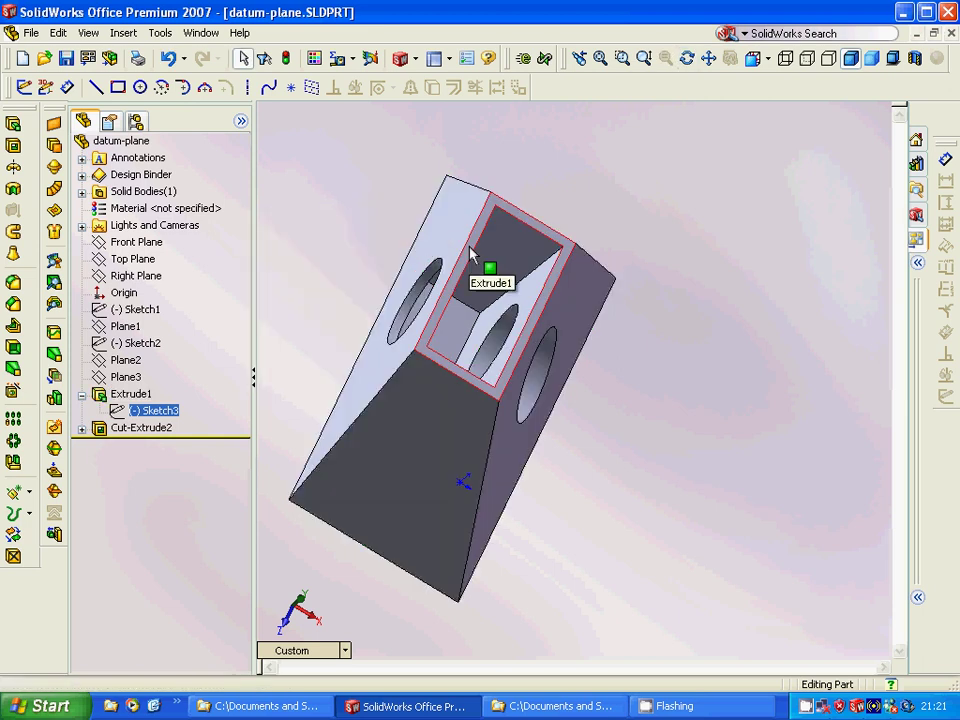
{"action": "left_click", "coordinate": [473, 253]}
{"action": "left_click", "coordinate": [141, 428], "text": "ctrl"}
{"action": "left_click", "coordinate": [82, 428]}
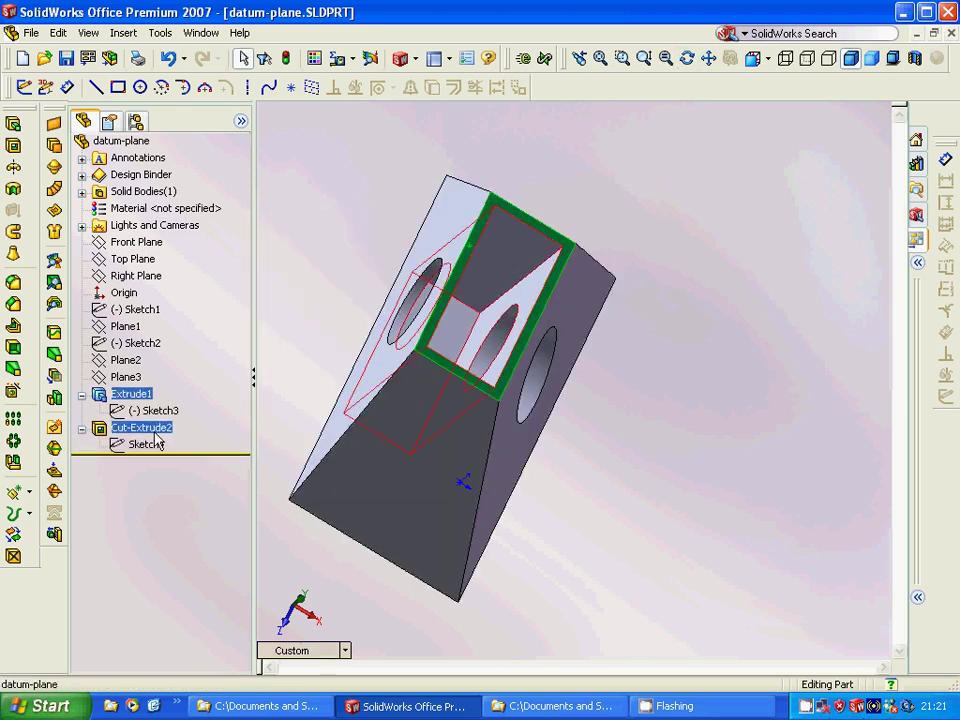
{"action": "left_click", "coordinate": [155, 444]}
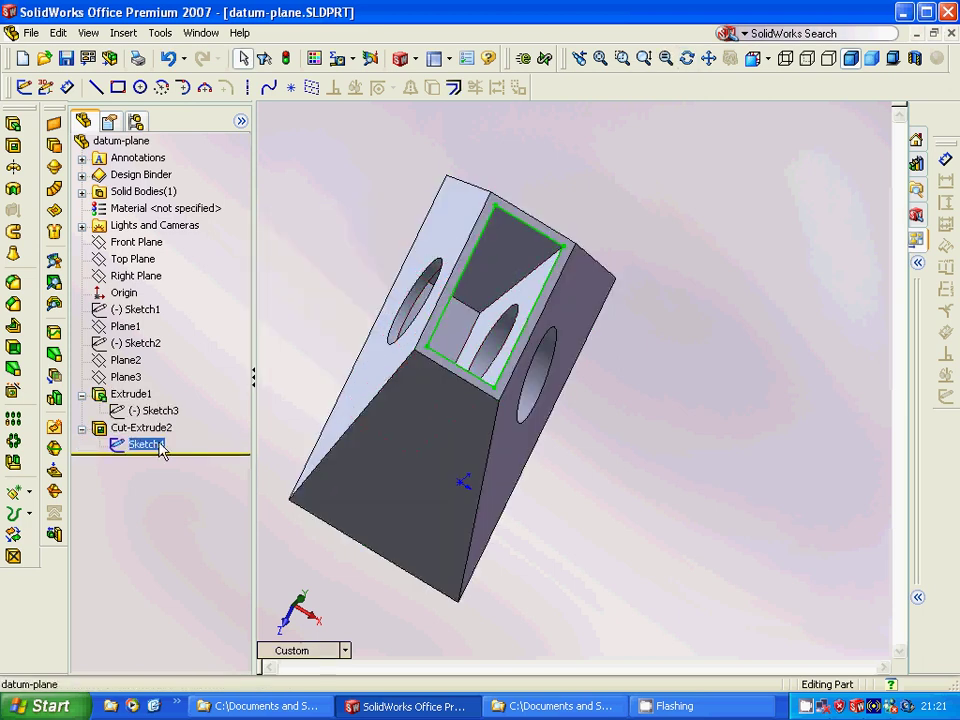
{"action": "left_click", "coordinate": [143, 430]}
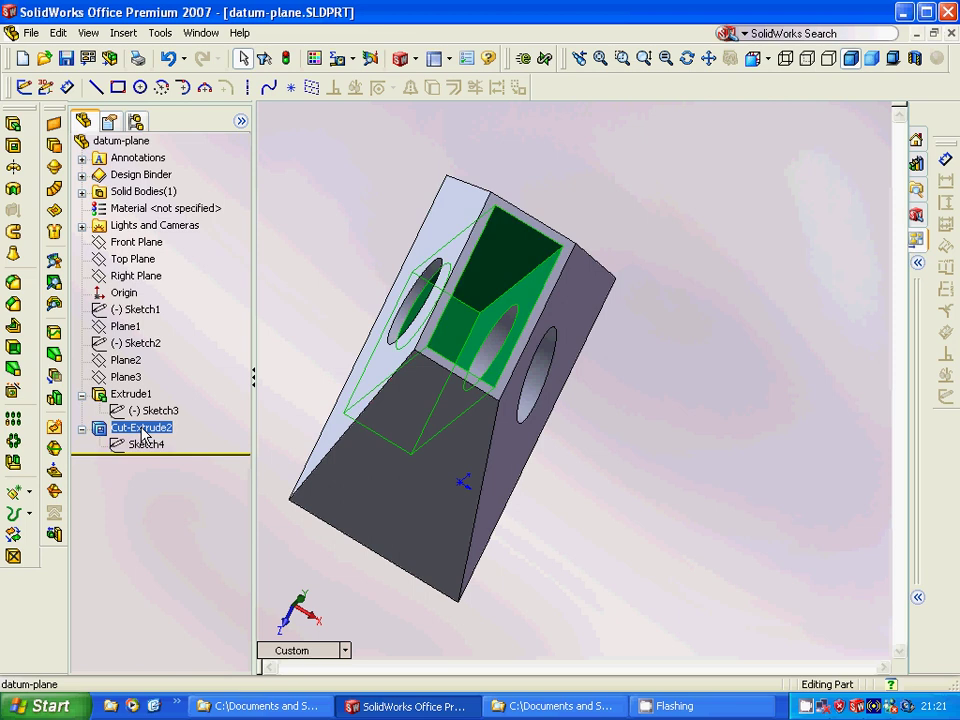
{"action": "left_click", "coordinate": [83, 429]}
{"action": "left_click", "coordinate": [320, 340]}
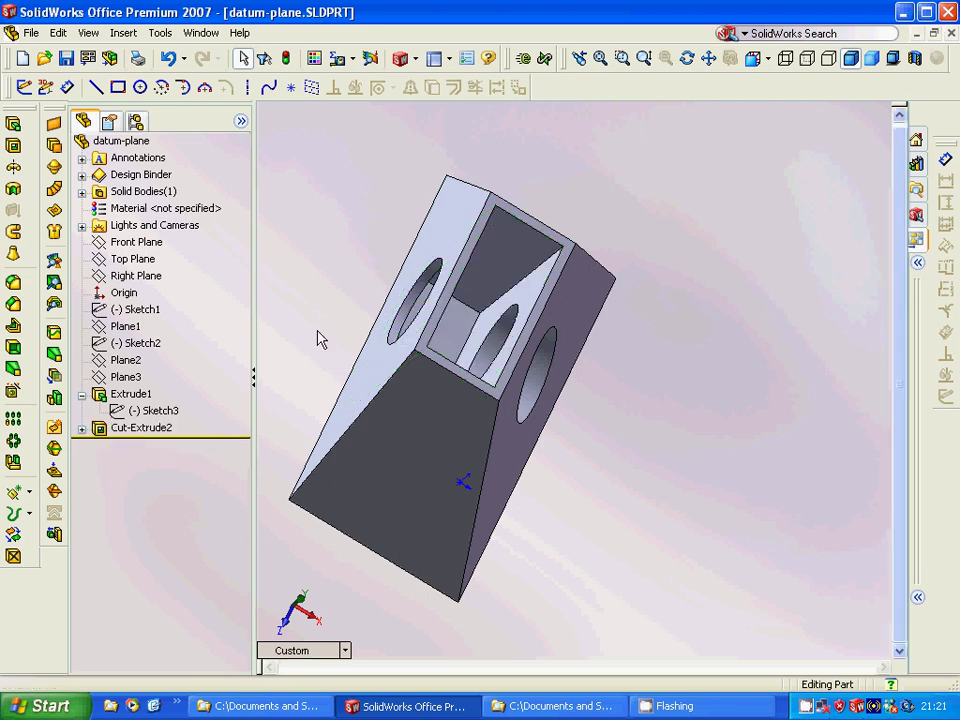
Step: Orbit the part once more and close datum-plane.SLDPRT
{"action": "middle_click_drag", "start_coordinate": [325, 335], "coordinate": [328, 397]}
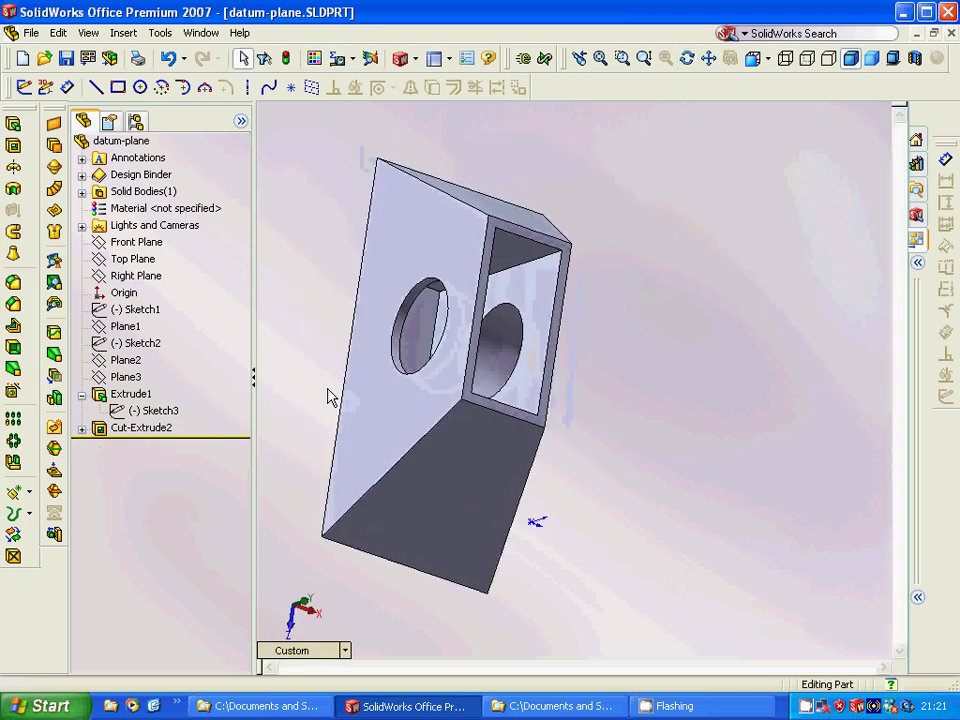
{"action": "left_click", "coordinate": [31, 32]}
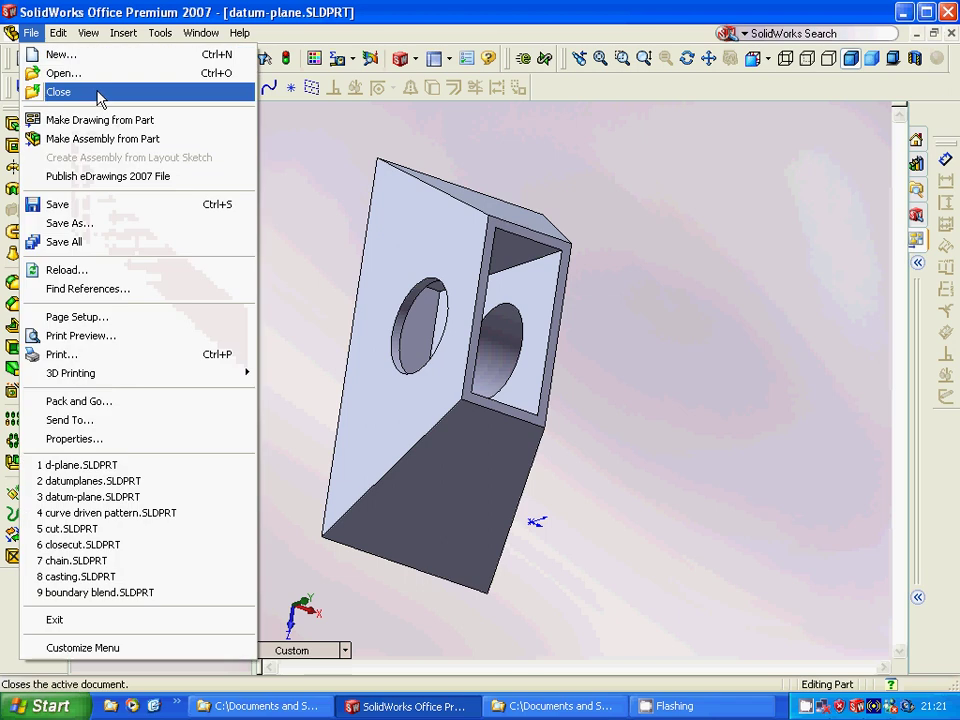
{"action": "left_click", "coordinate": [97, 94]}
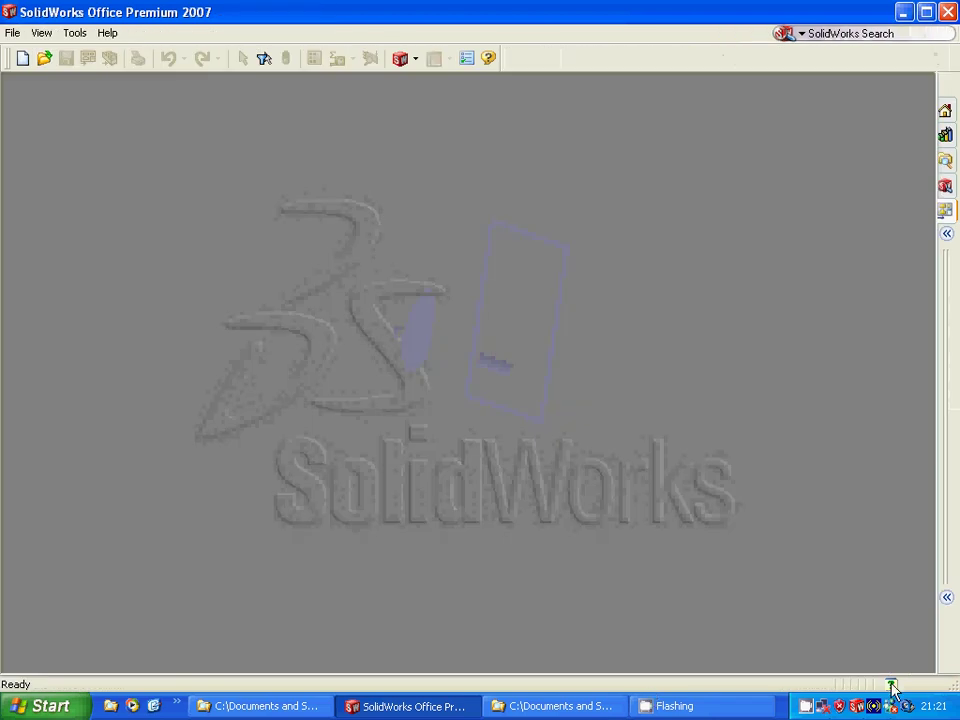